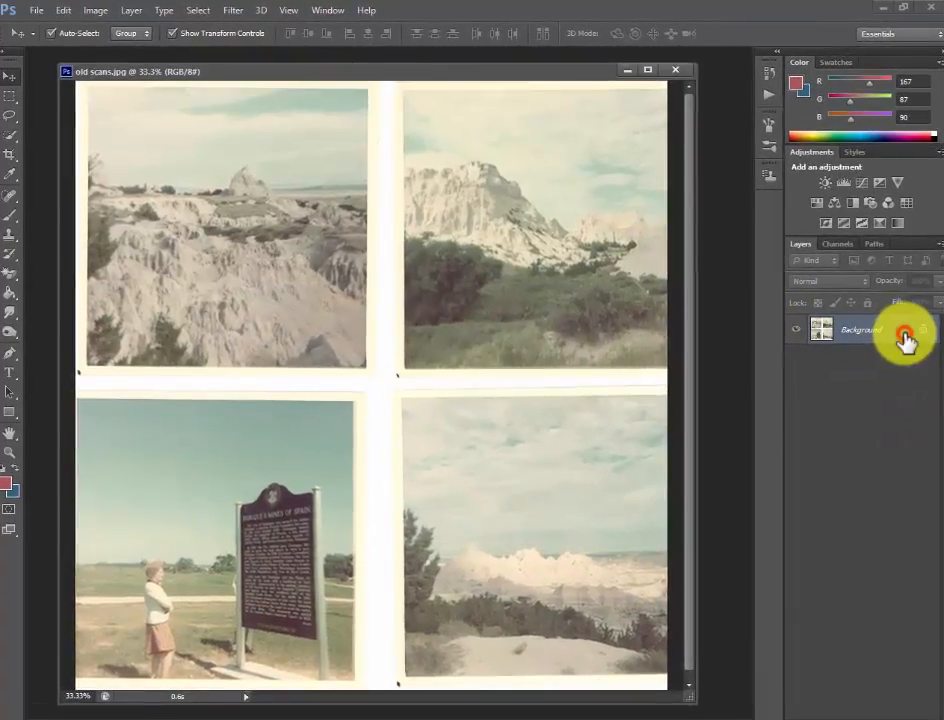
- Convert the locked Background of the old scans image into editable Layer 0
double_click(905, 340)
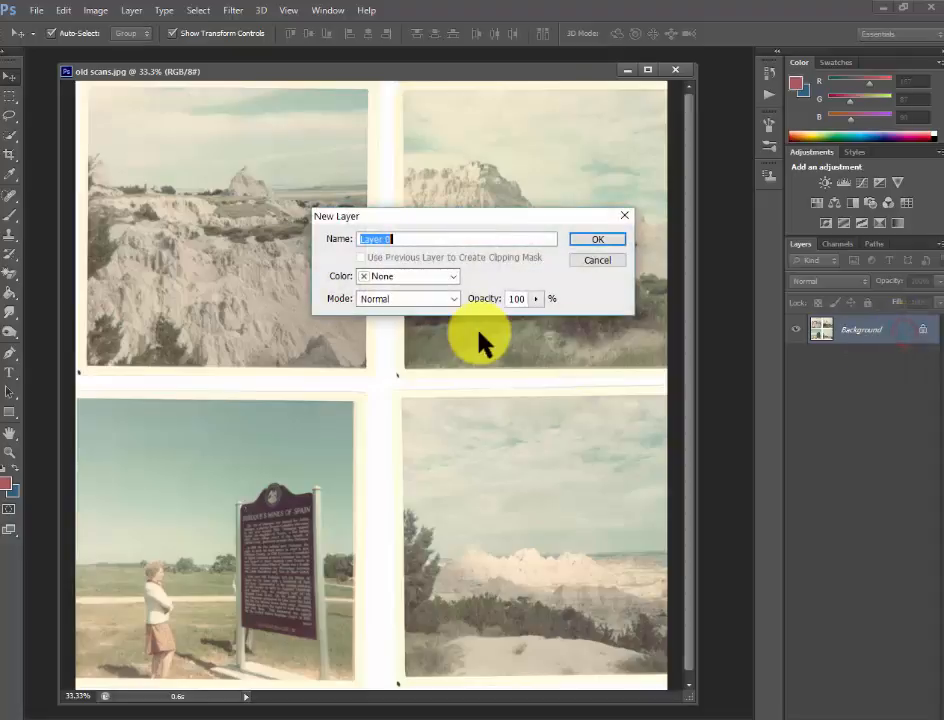
click(596, 240)
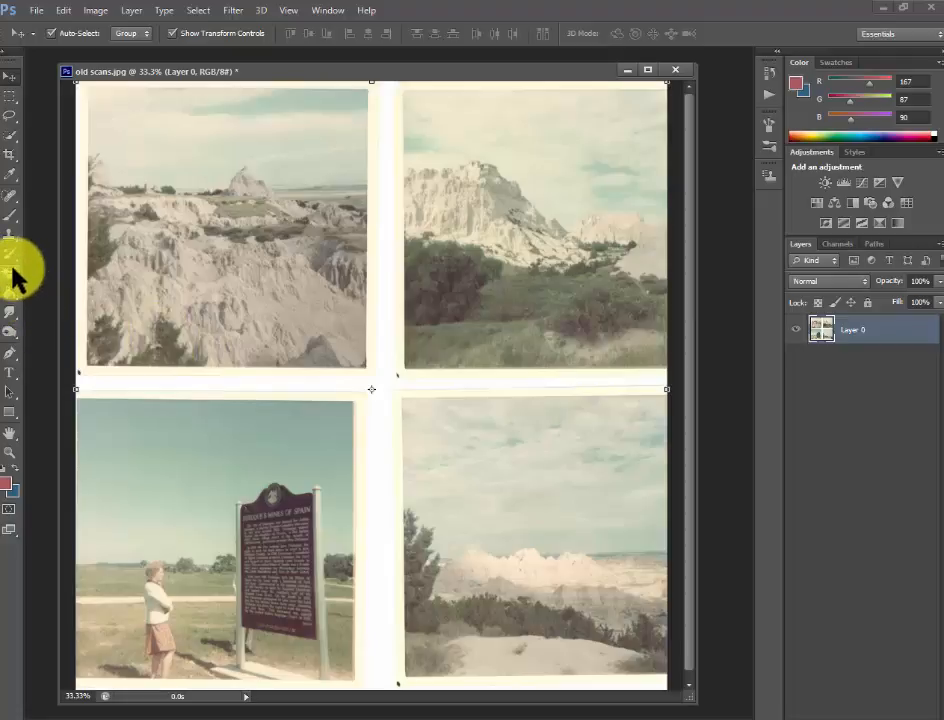
- Crop the scan down to just the top-left canyon photo
click(10, 153)
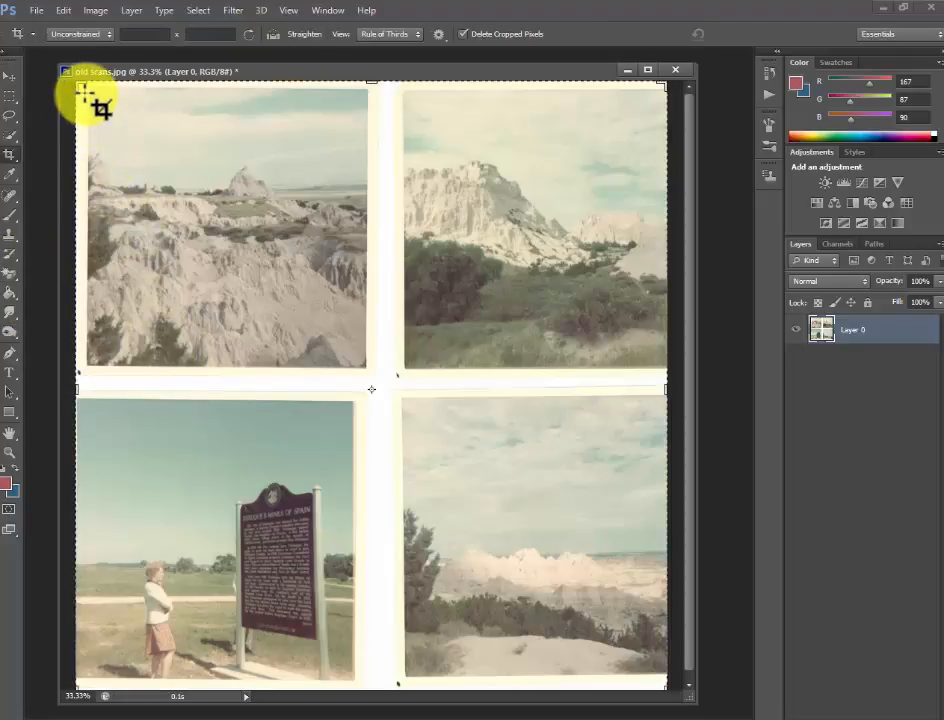
mouse_move(90, 88)
mouse_down()
mouse_move(262, 358)
mouse_move(370, 368)
mouse_up()
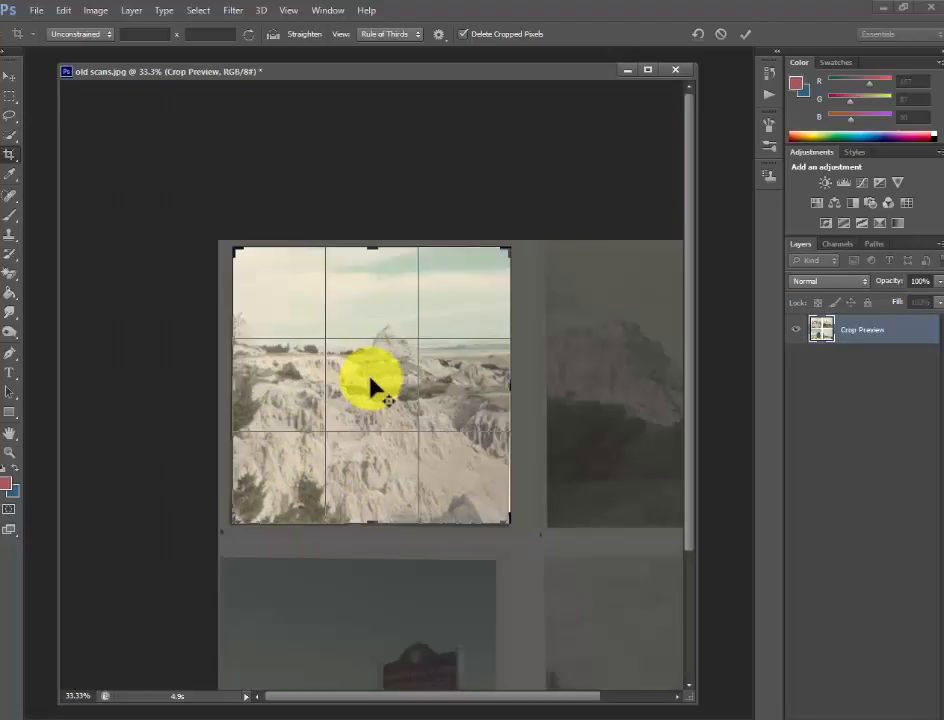
key(Return)
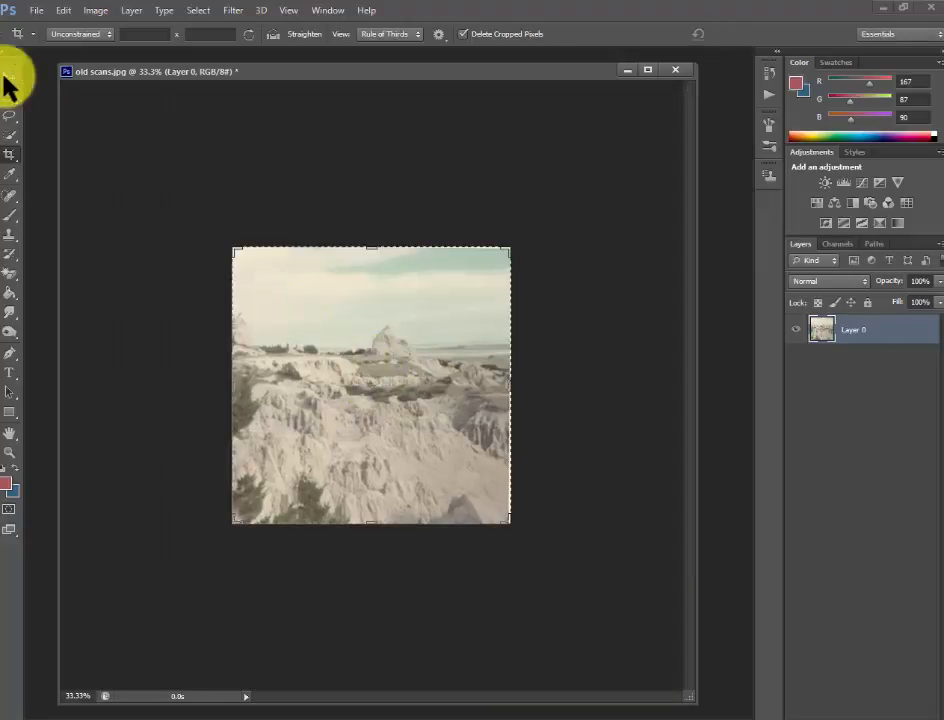
- Save the cropped photo as a Photoshop file named grand canyon 1.psd
click(36, 10)
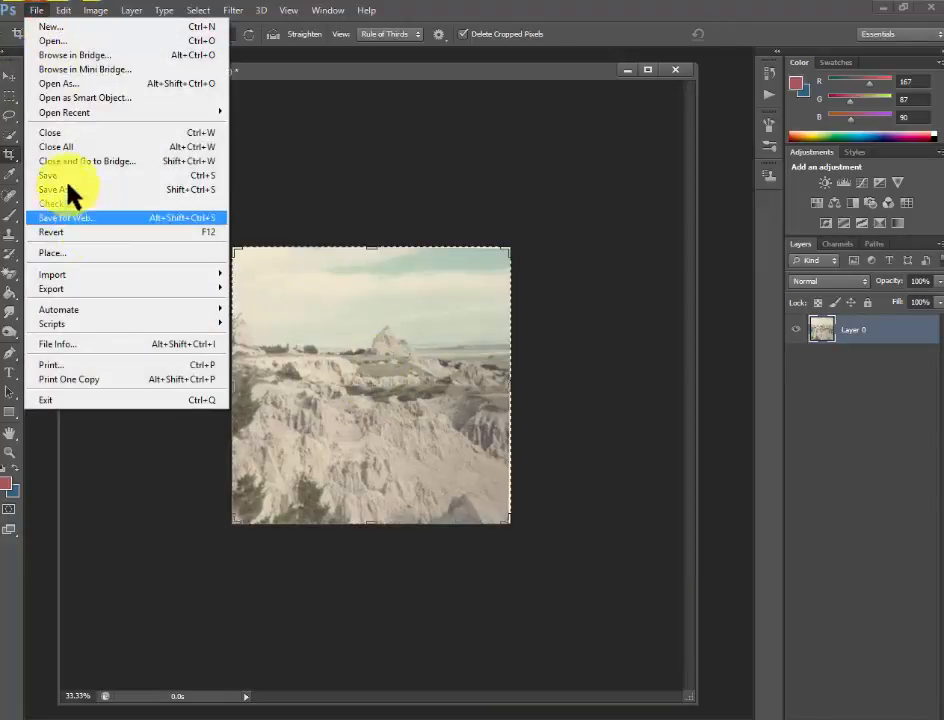
click(70, 189)
text(grand canyon 1)
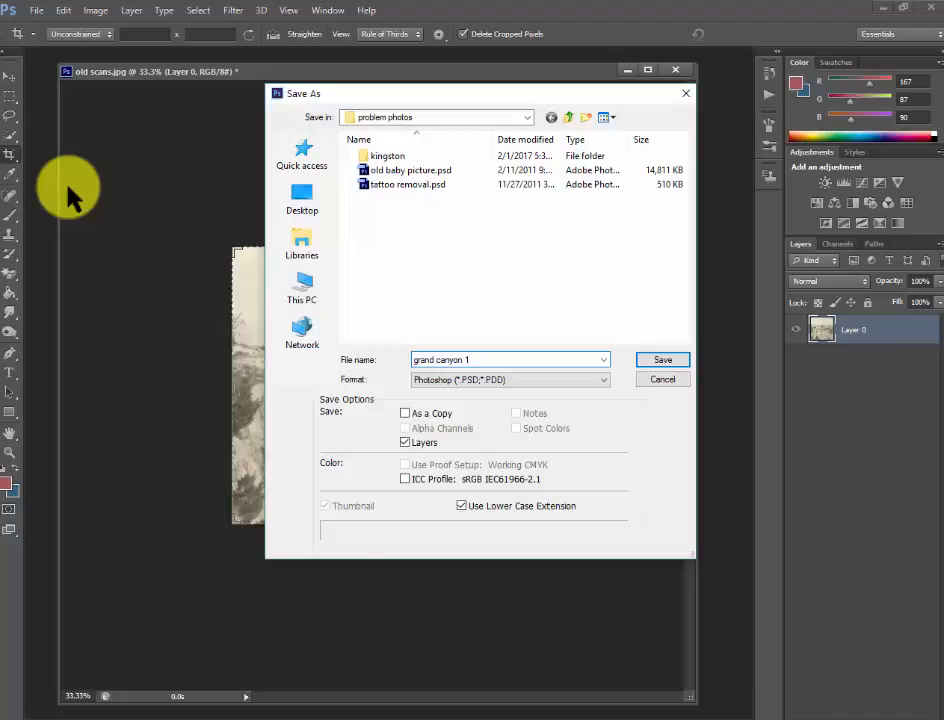
key(Return)
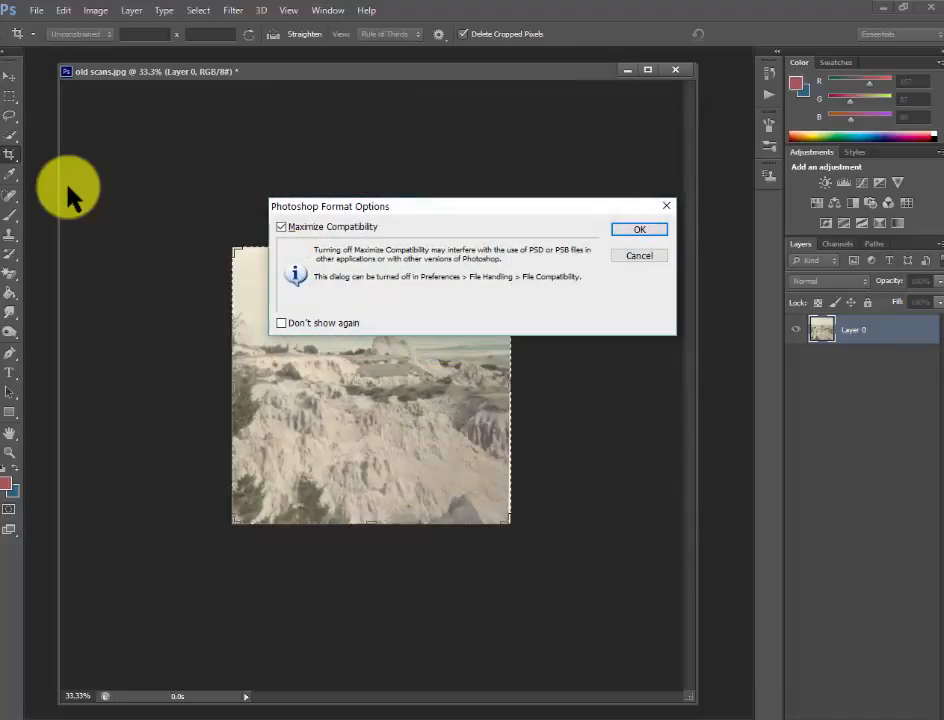
key(Return)
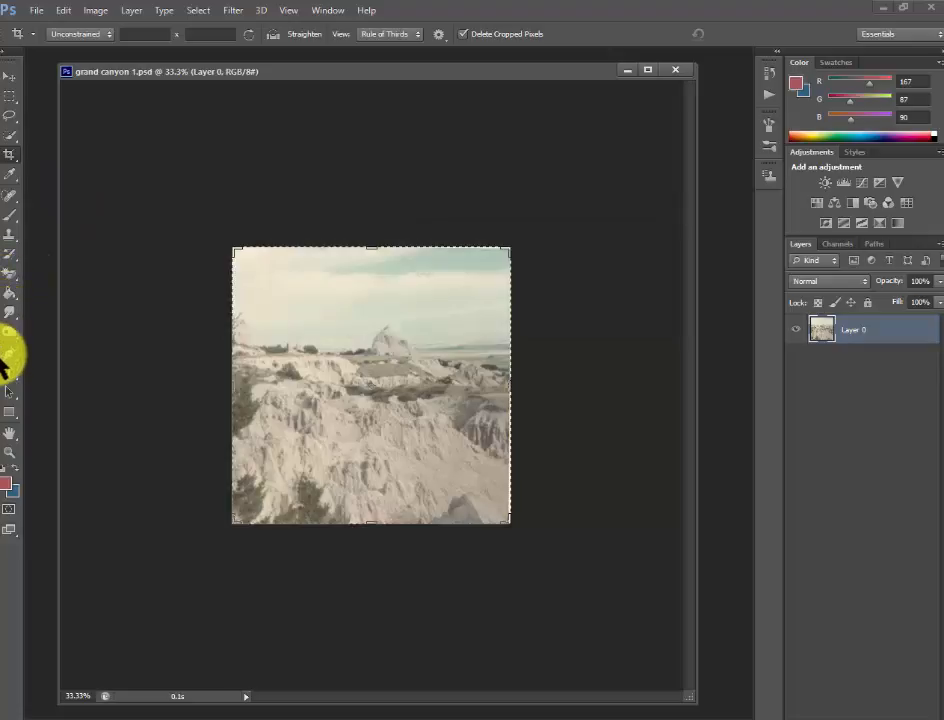
- Reopen the original old scans.jpg and unlock its background into Layer 0
key(v)
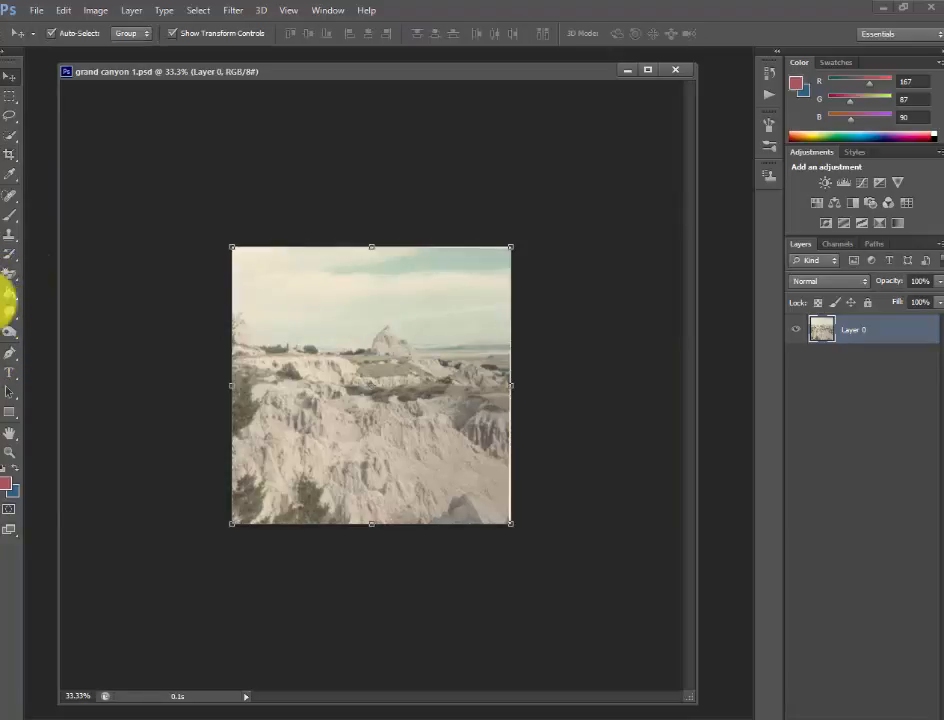
click(35, 10)
mouse_move(64, 112)
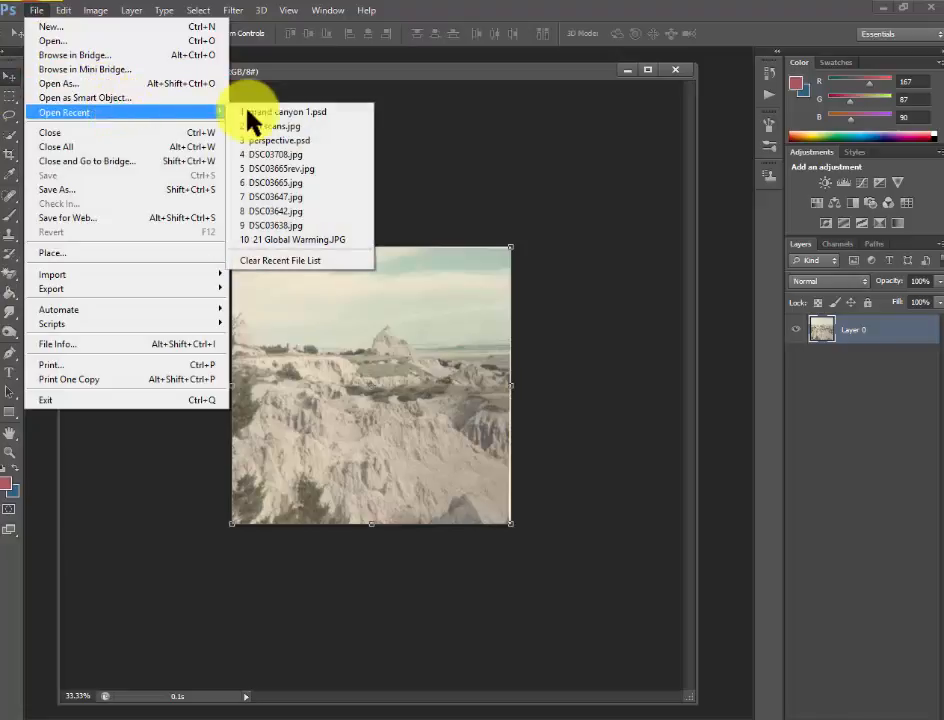
click(285, 126)
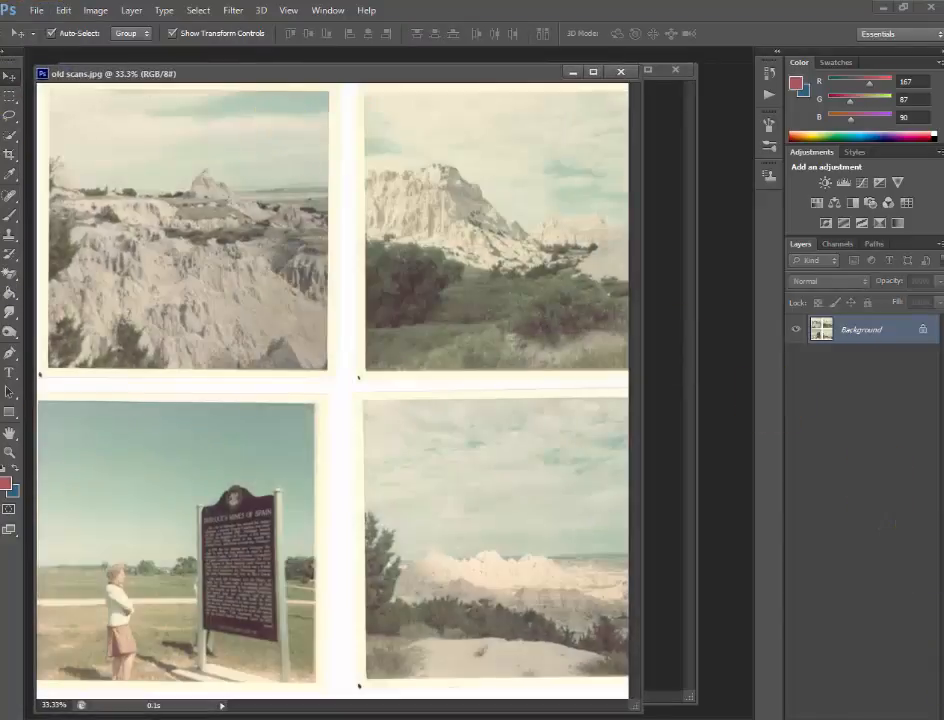
double_click(880, 330)
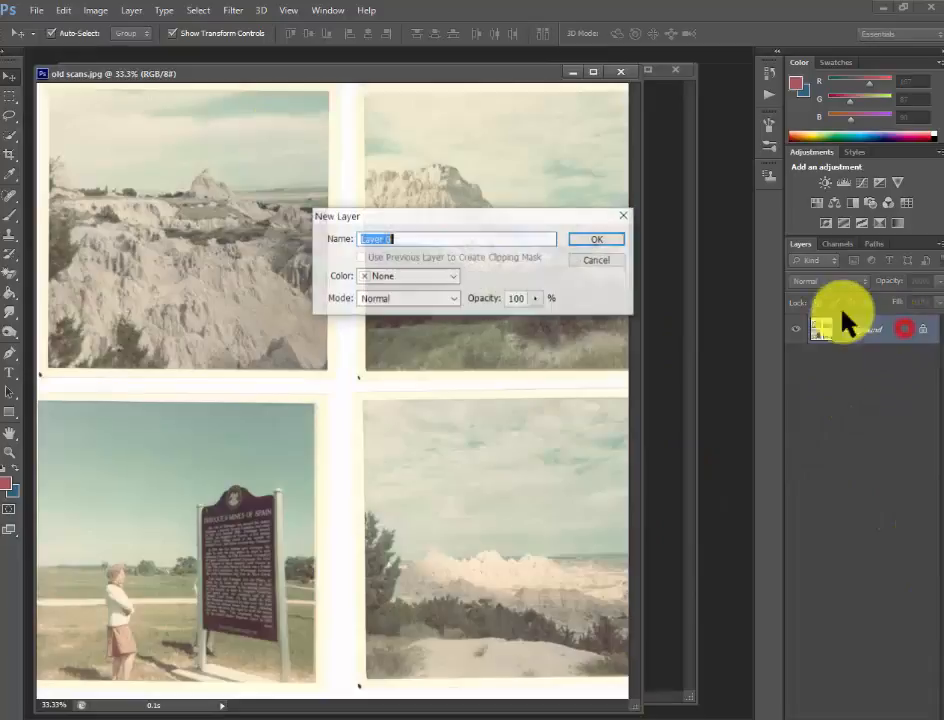
click(600, 240)
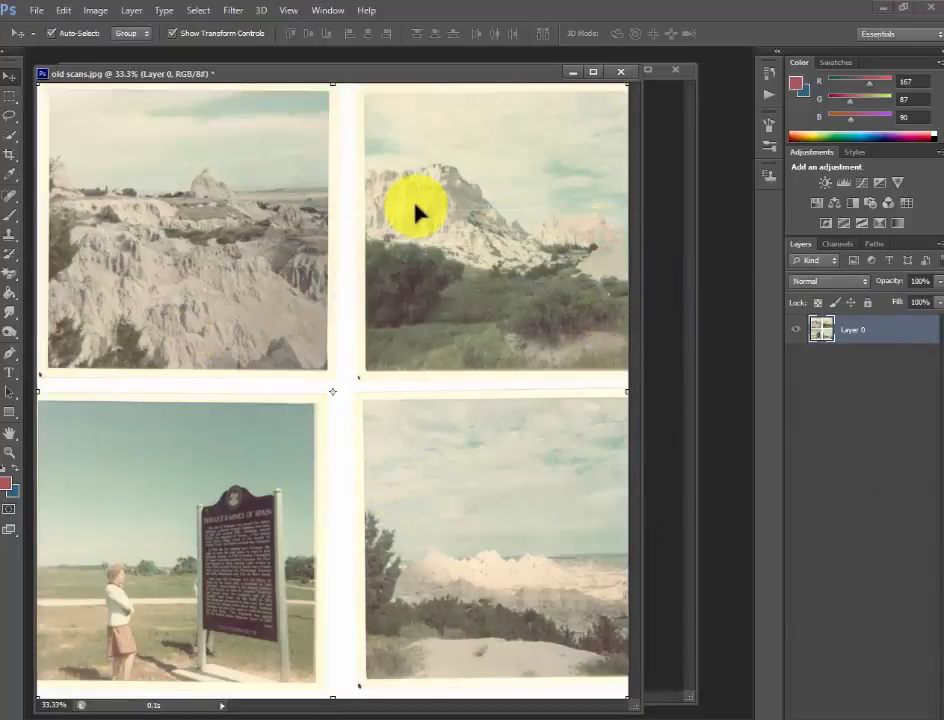
- Crop the scan to the top-right photo, trimming the left border
key(c)
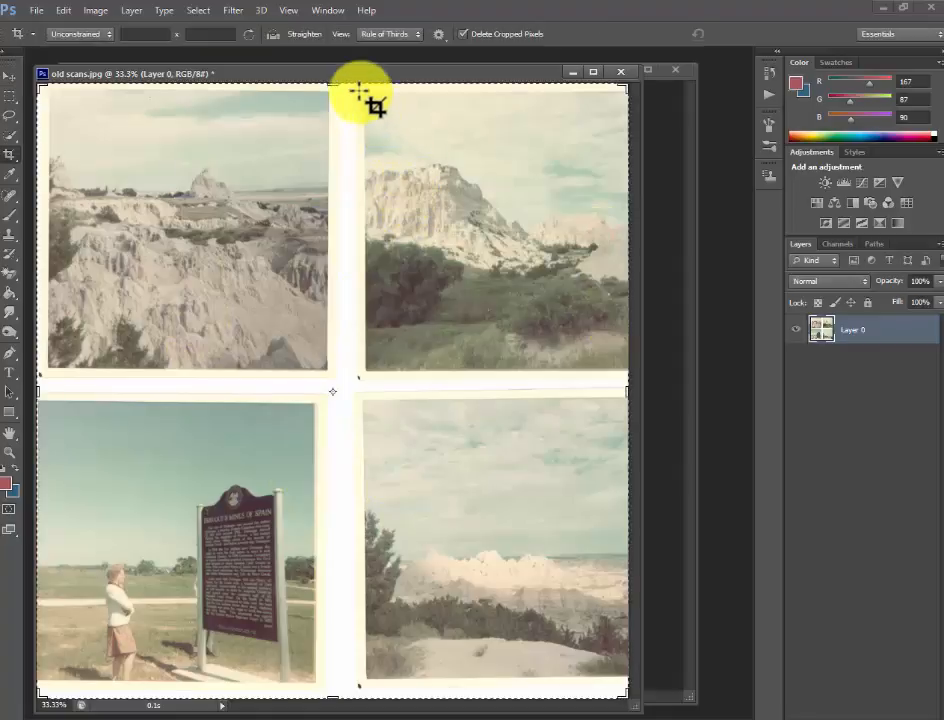
drag(362, 97, 620, 370)
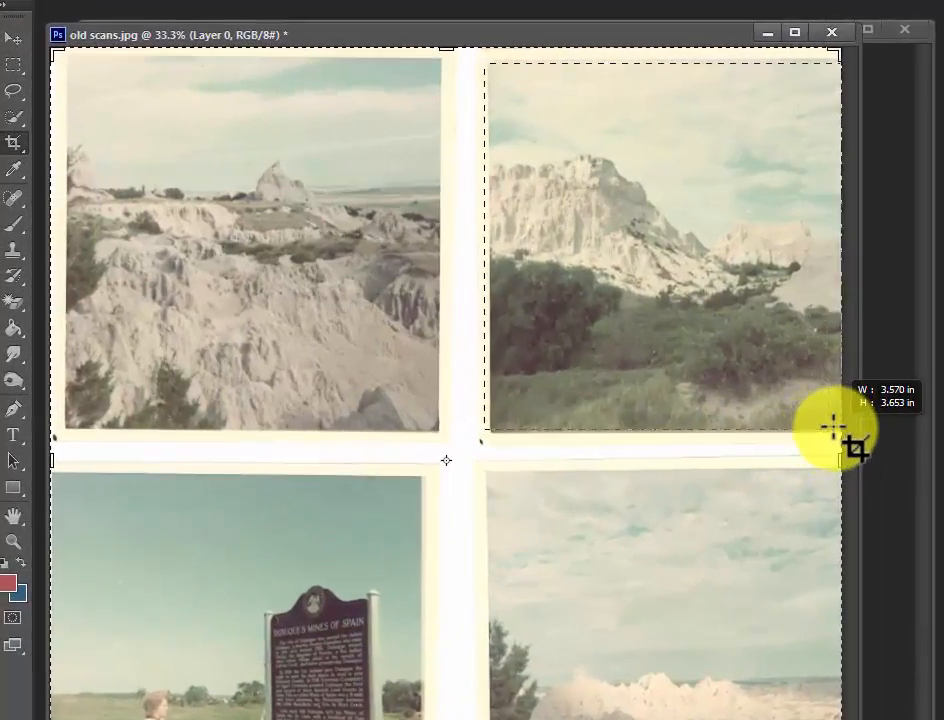
drag(764, 425, 790, 432)
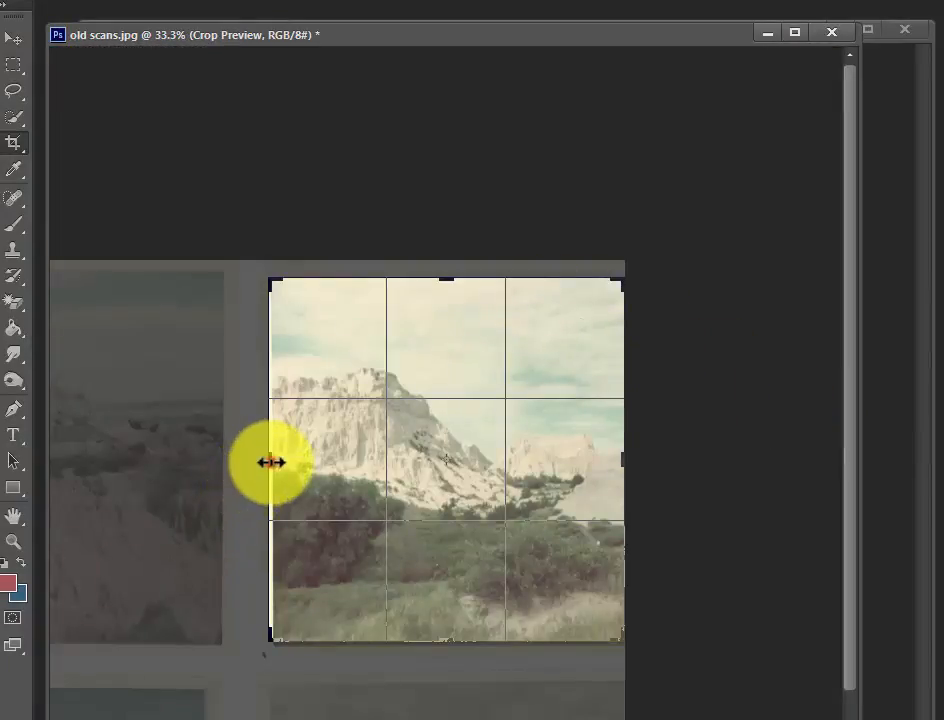
mouse_move(272, 458)
mouse_down()
mouse_move(280, 457)
mouse_move(203, 400)
mouse_up()
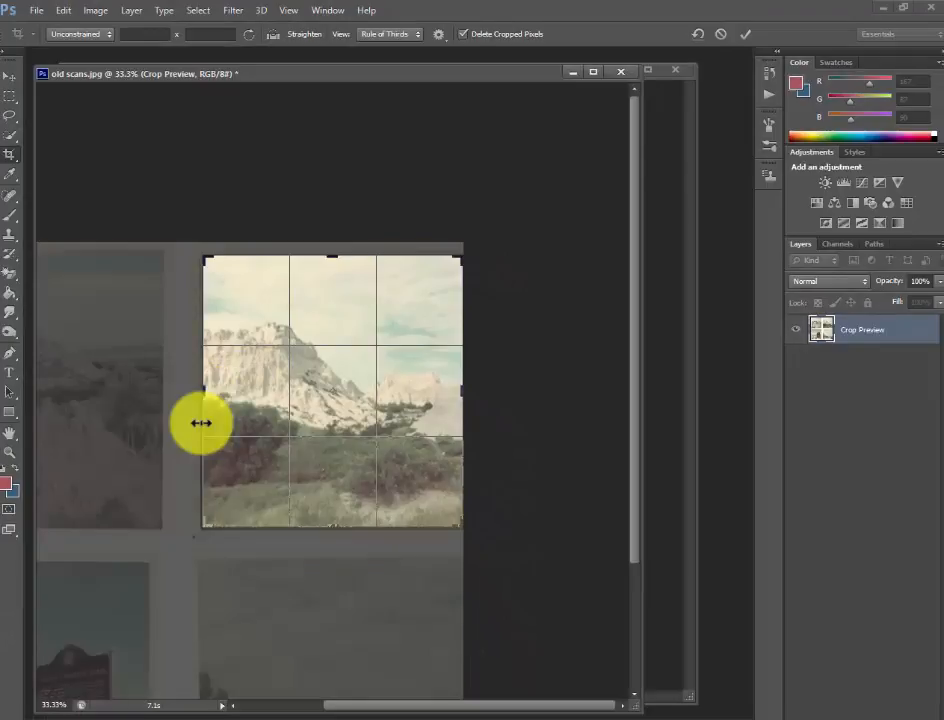
key(Return)
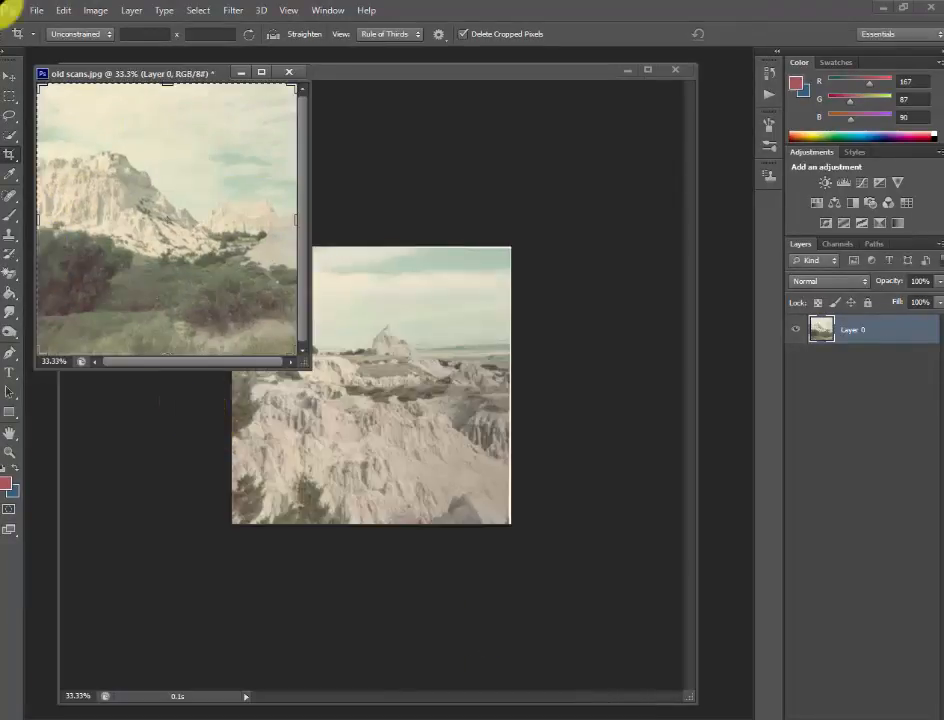
- Save the crop as grand canyon 2.psd and float grand canyon 1 as its own window
click(35, 11)
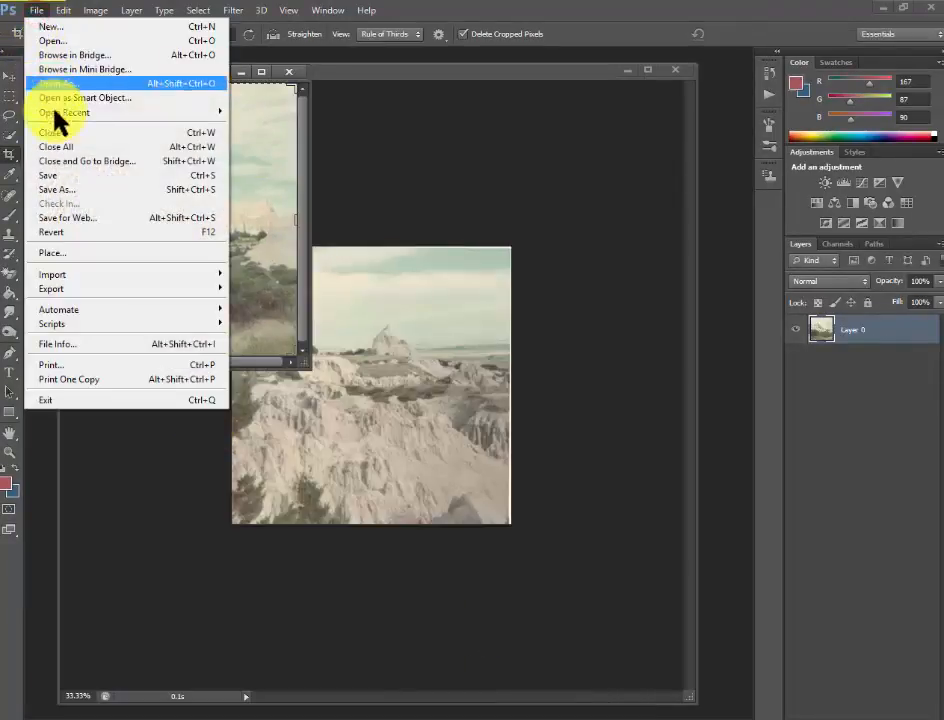
click(58, 189)
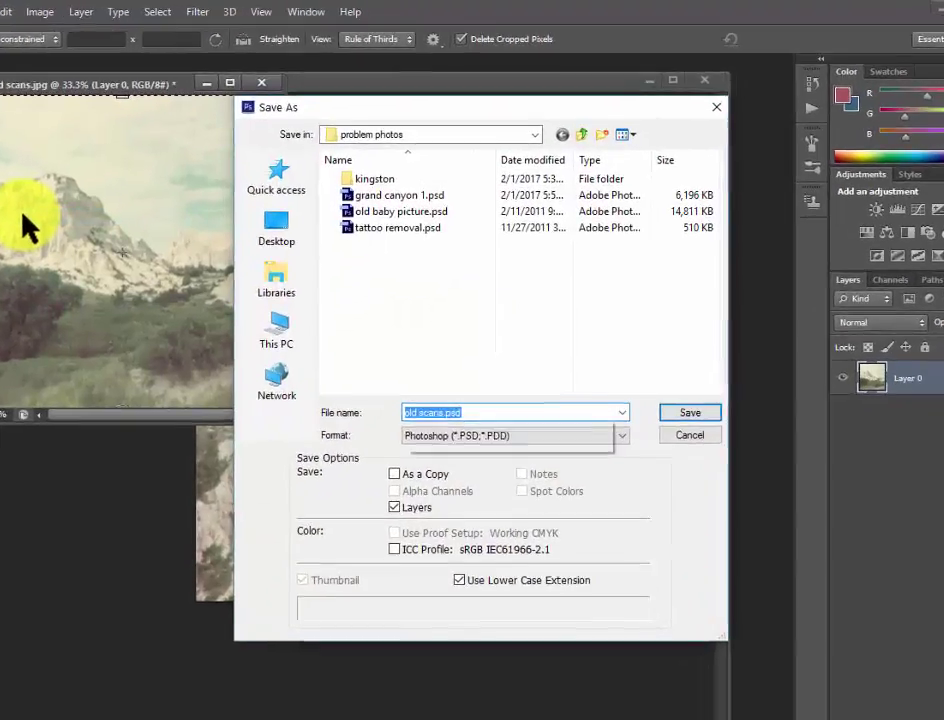
text(grand canyon 2)
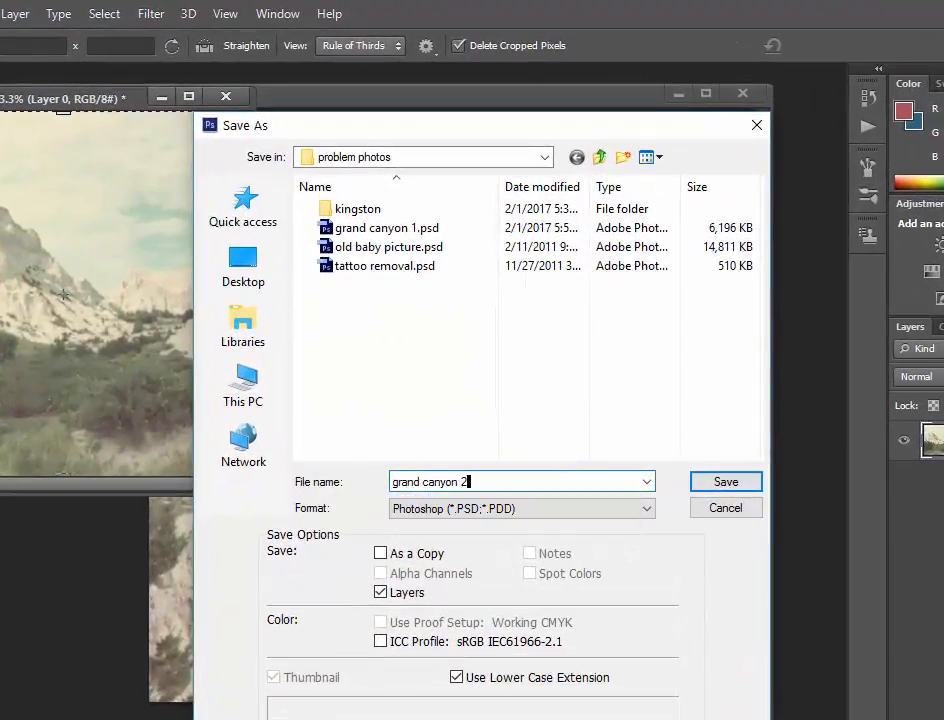
key(Return)
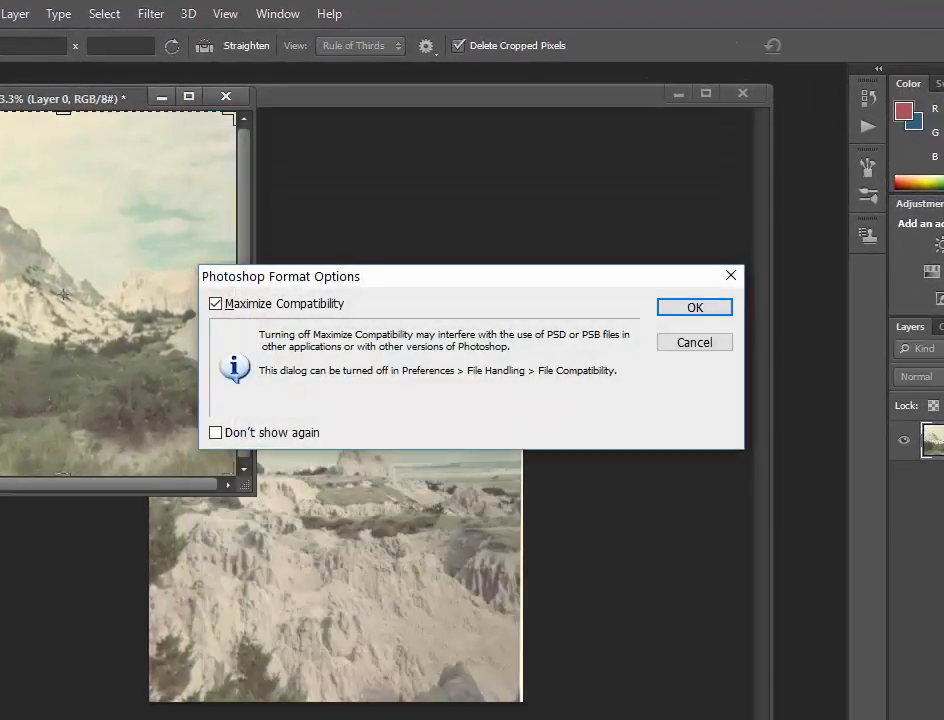
click(695, 307)
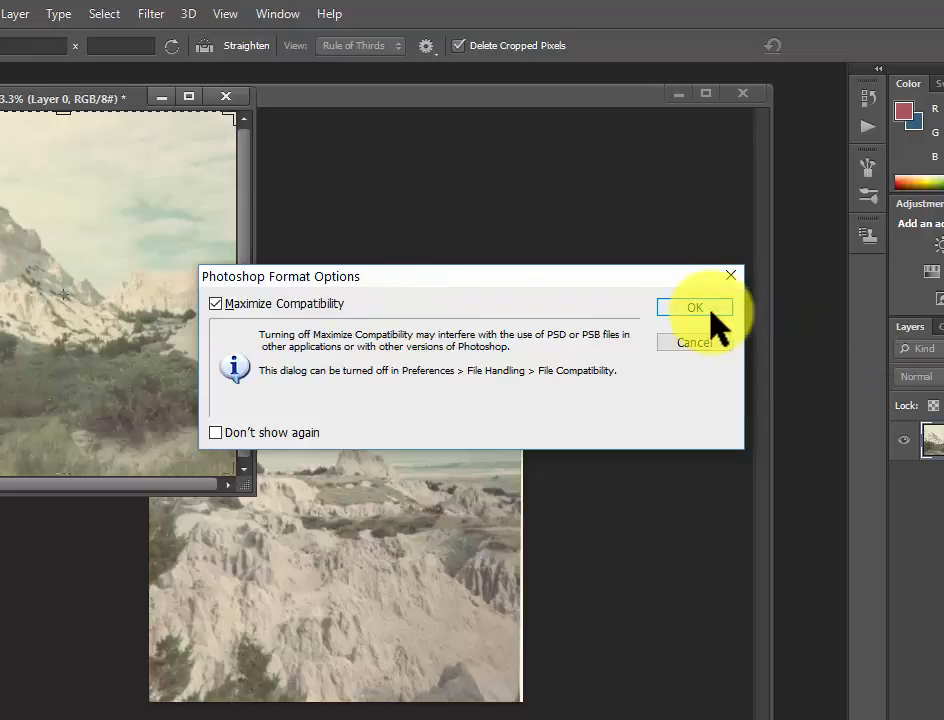
click(695, 307)
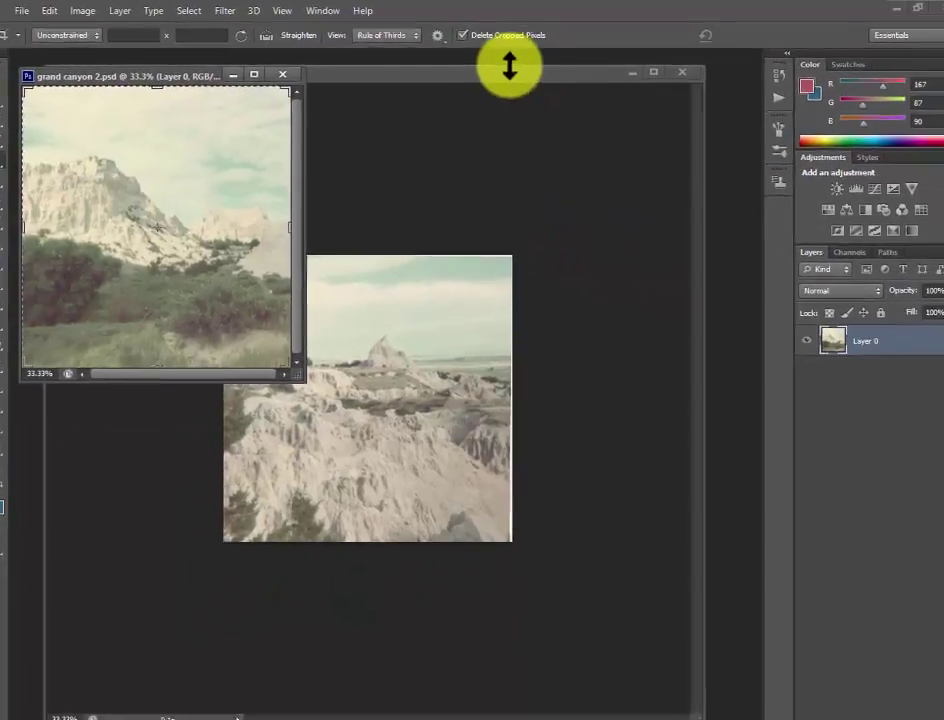
mouse_move(500, 72)
mouse_down()
mouse_move(725, 292)
mouse_move(567, 212)
mouse_move(540, 96)
mouse_up()
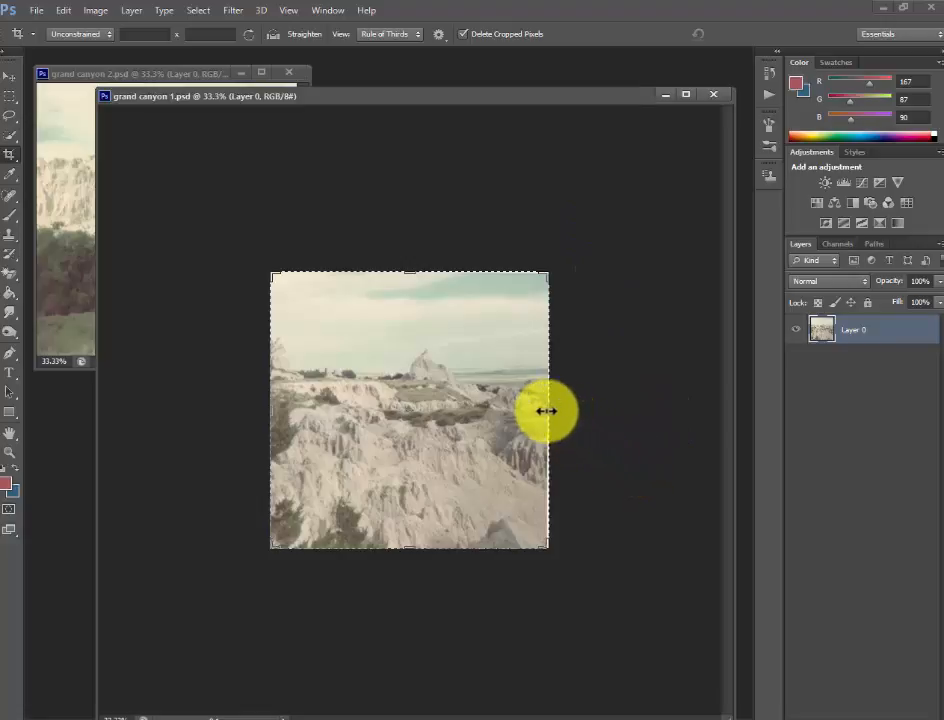
- Trim the right edge of grand canyon 1 and zoom in to 66.7%
drag(549, 412, 541, 421)
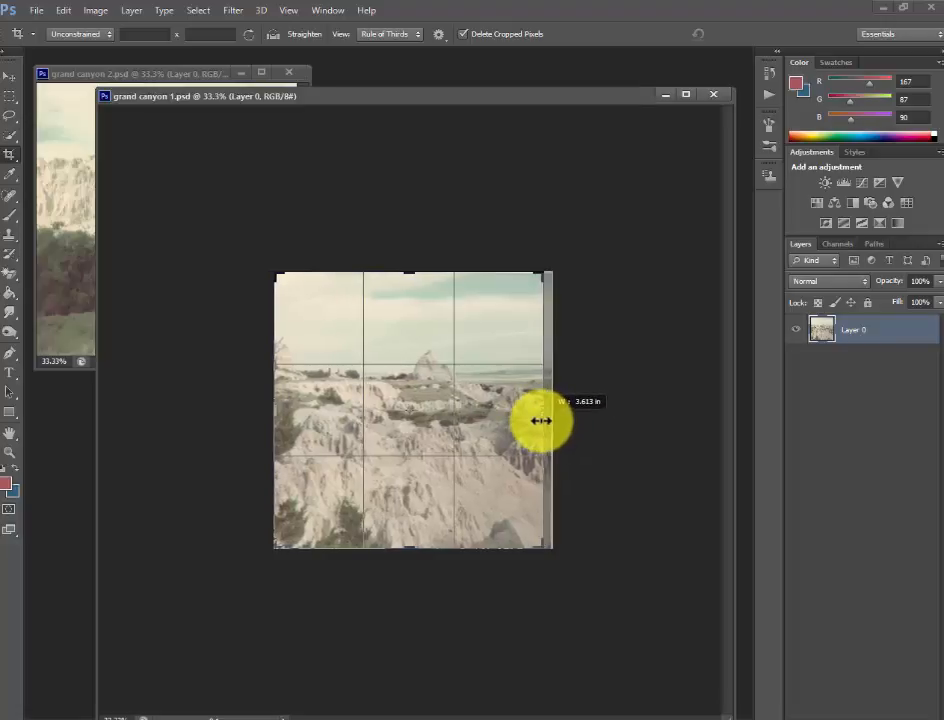
key(Return)
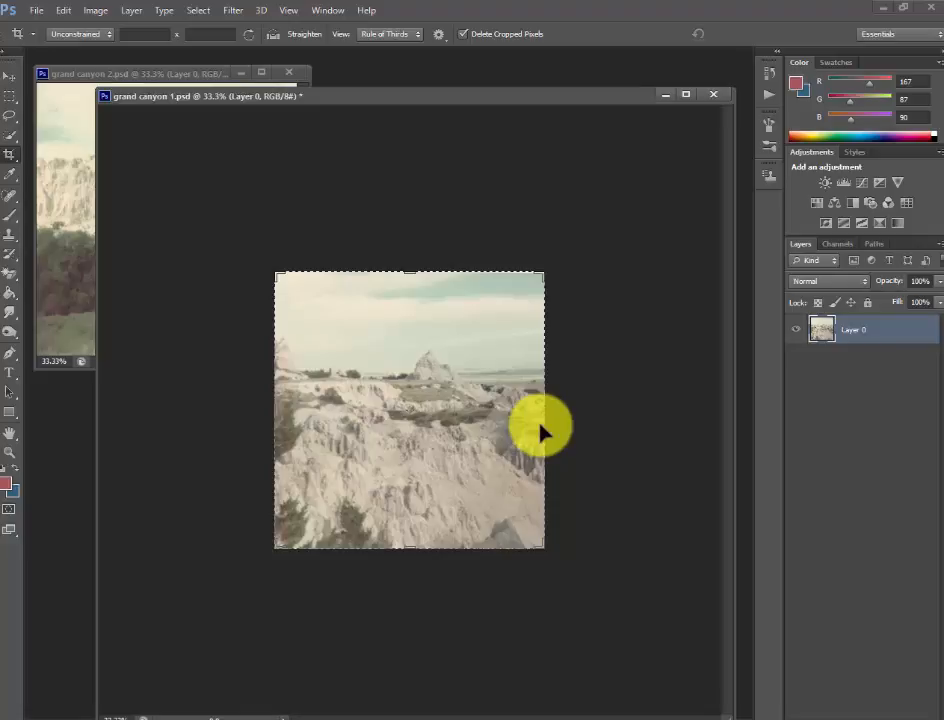
key(v)
key(ctrl+plus)
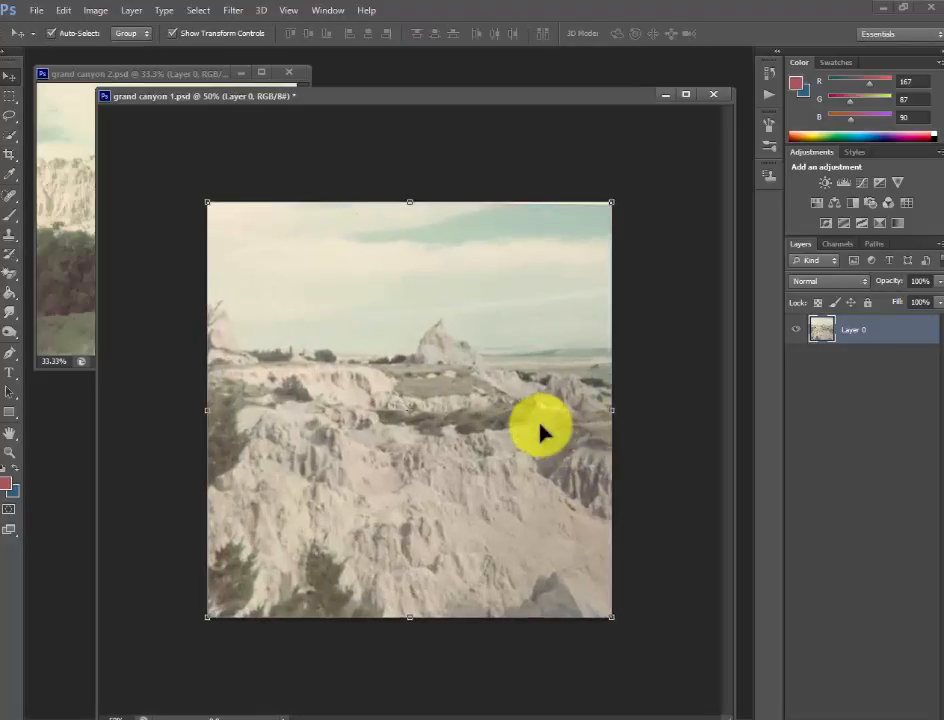
key(ctrl+plus)
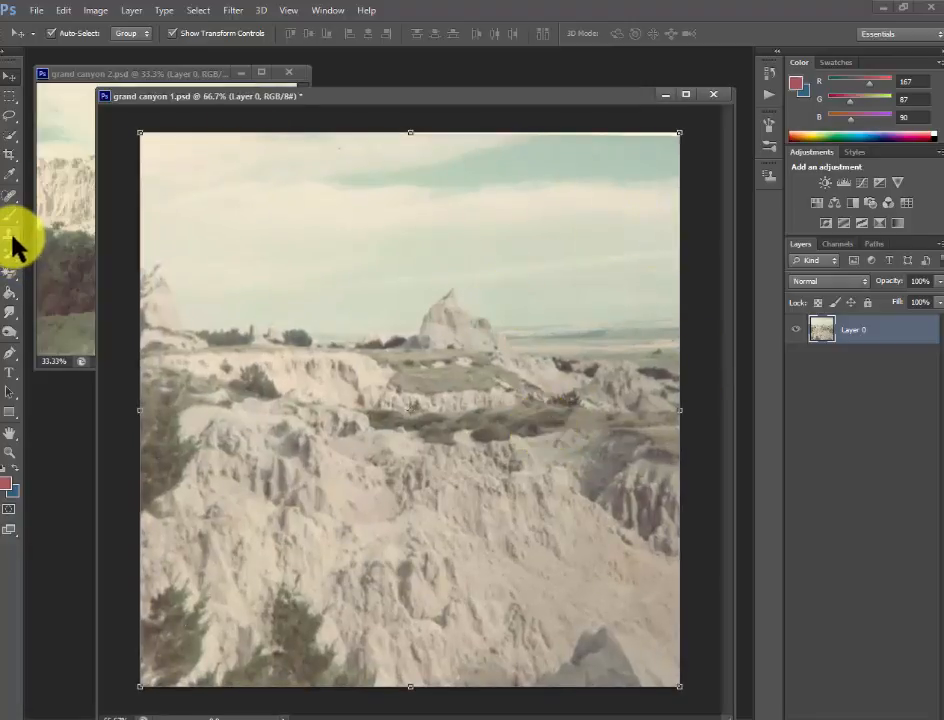
- Heal blemishes along the top edge of the sky with a smaller Spot Healing Brush
click(8, 198)
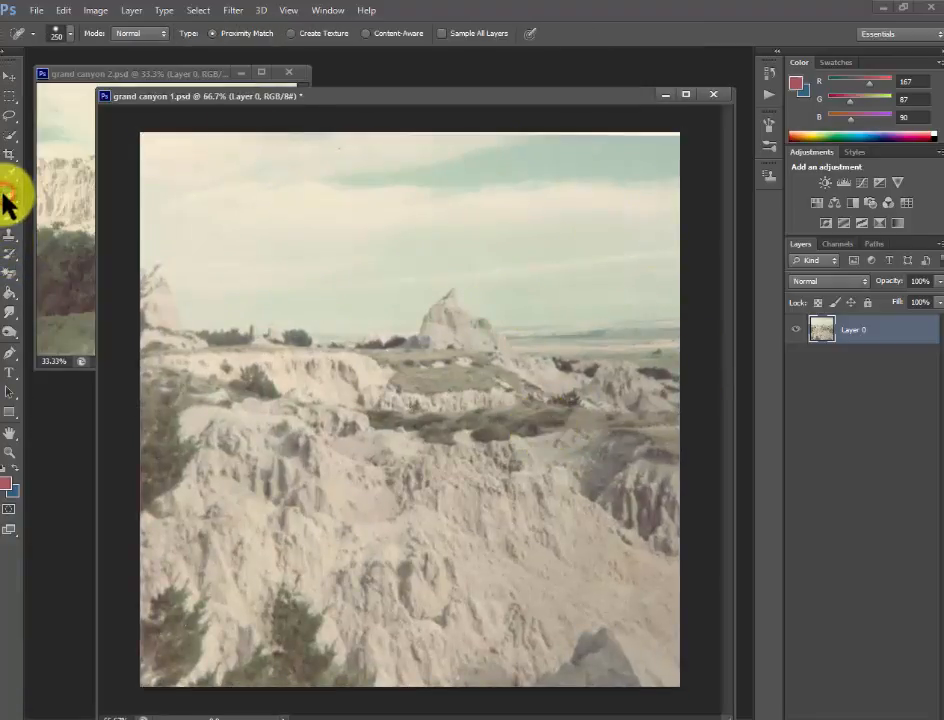
right_click(12, 190)
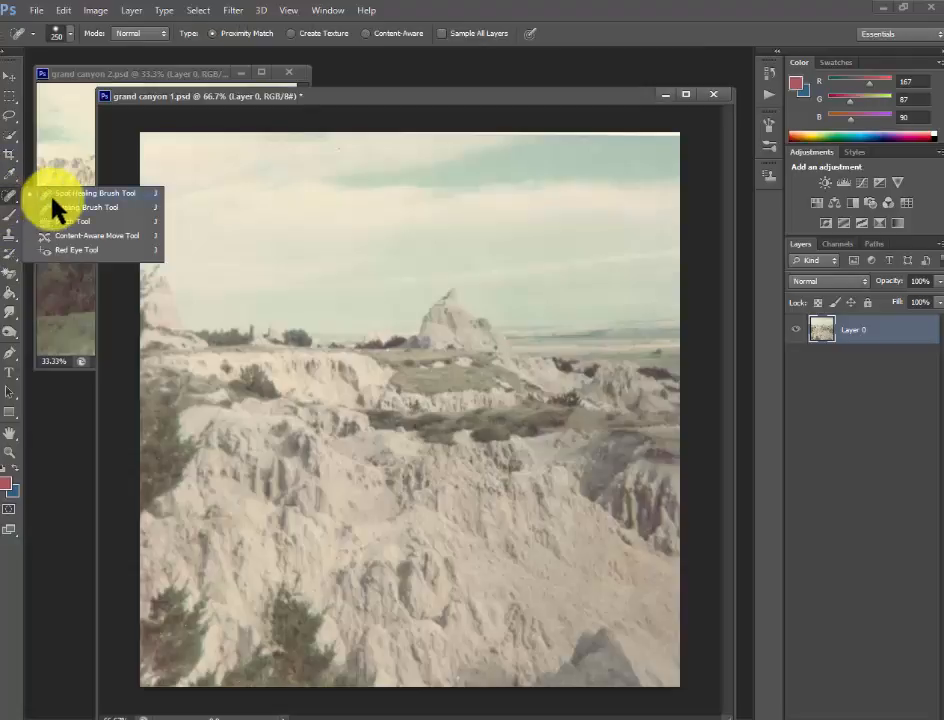
click(60, 186)
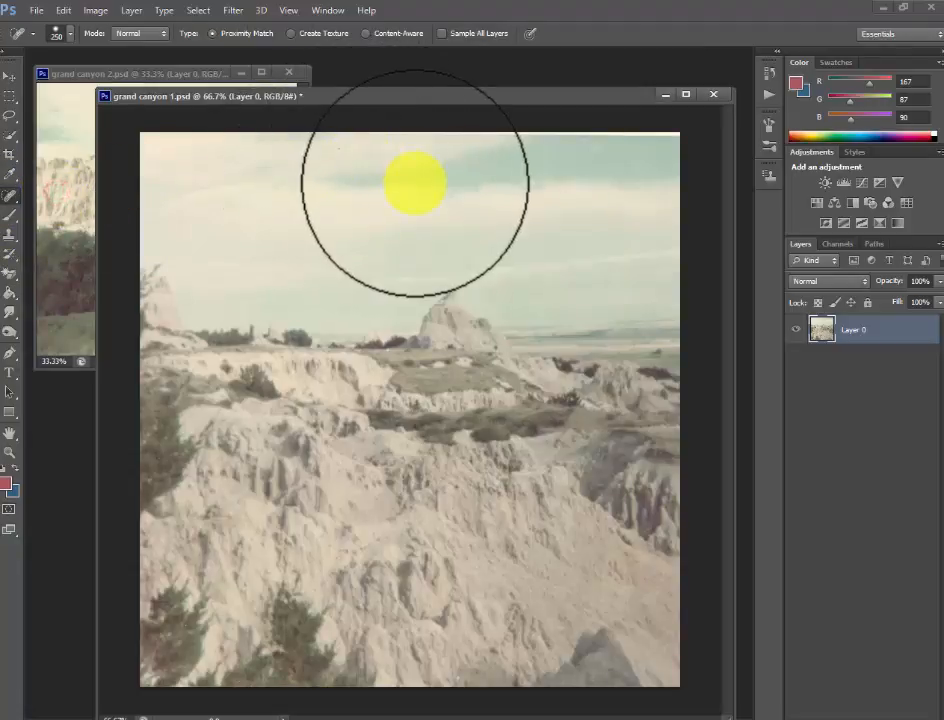
key(bracketleft)
key(bracketleft)
key(bracketleft)
key(bracketleft)
key(bracketleft)
key(bracketleft)
key(bracketleft)
key(bracketleft)
drag(372, 140, 683, 140)
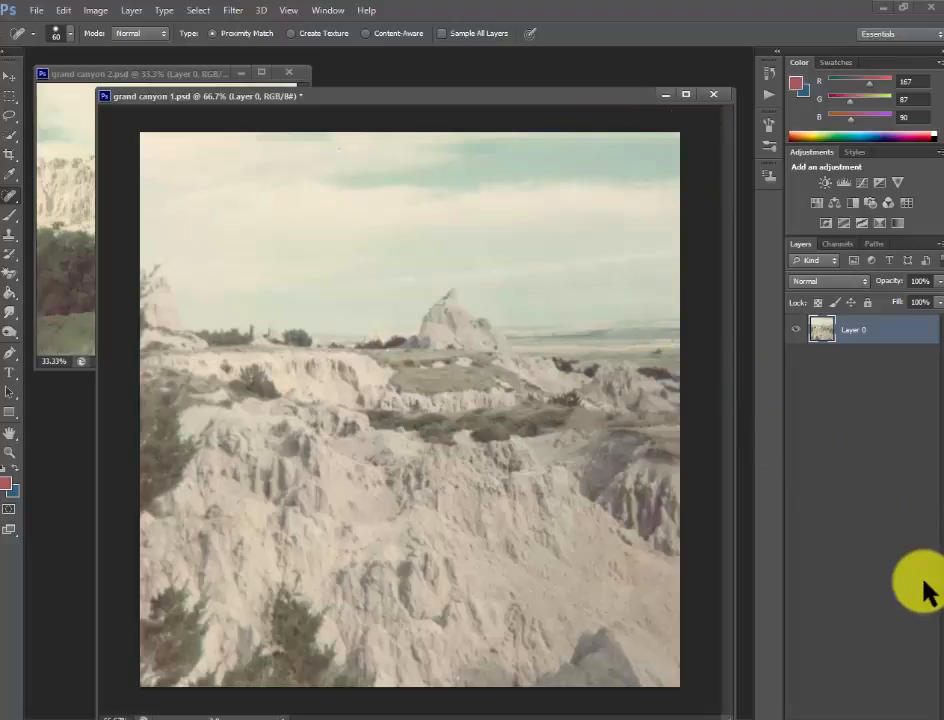
- Duplicate Layer 0, auto-correct the copy's contrast and colour, and compare with the original
key(ctrl+j)
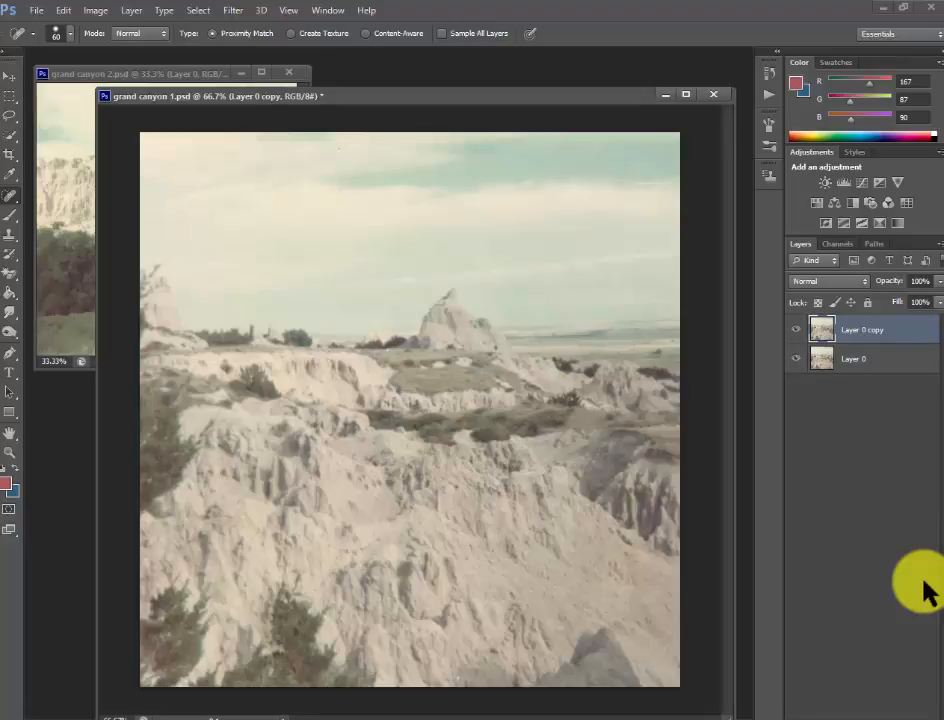
key(ctrl+shift+l)
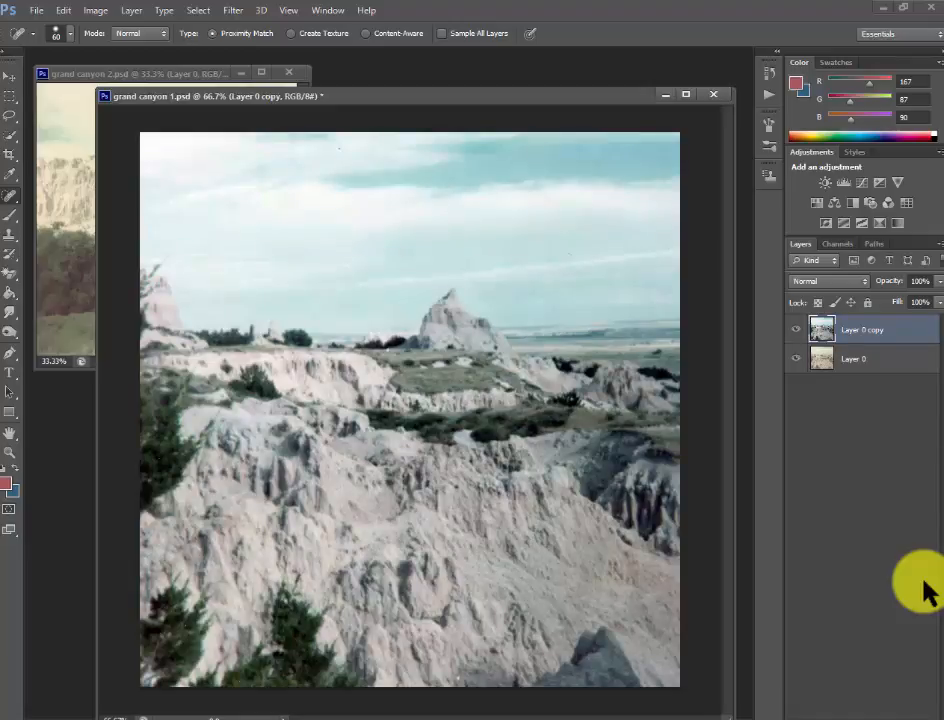
click(795, 330)
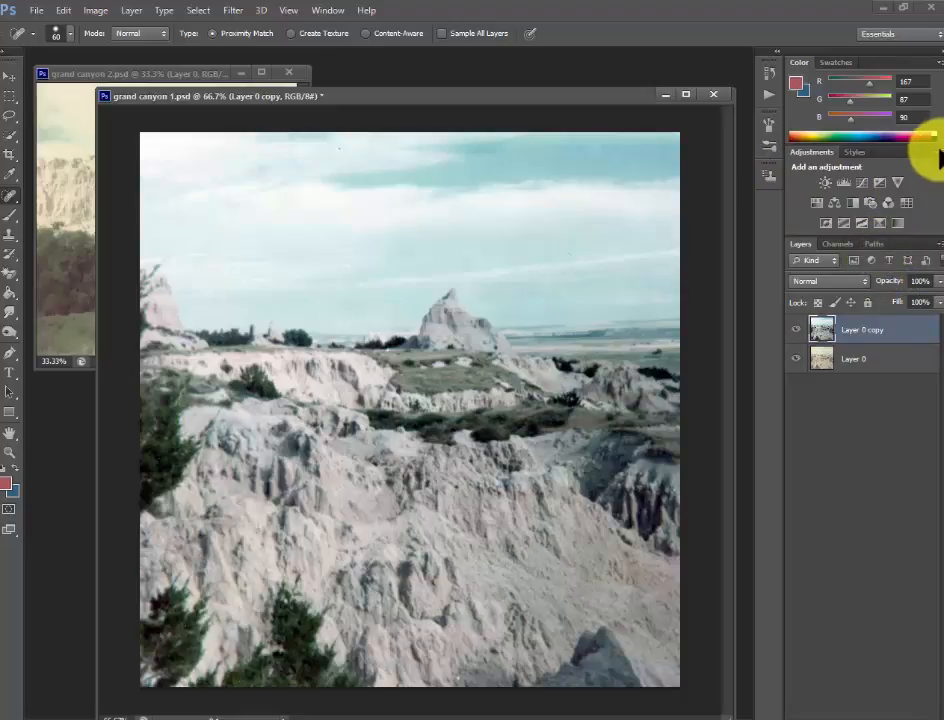
- Add a Curves layer, bend the overall tone curve and pull the Red curve down
click(867, 187)
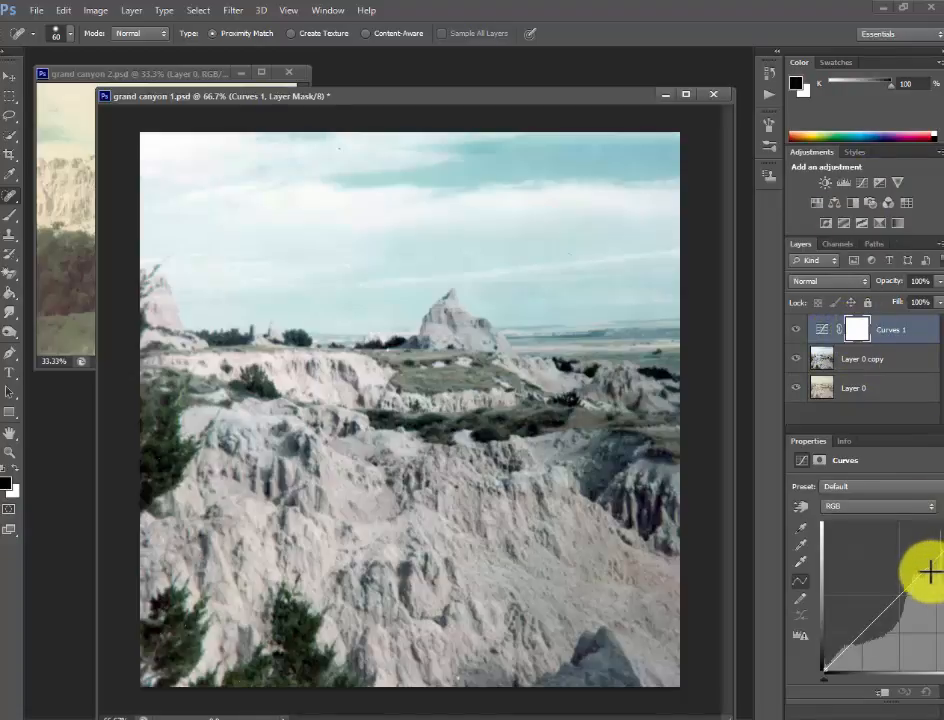
mouse_move(920, 590)
mouse_down()
mouse_move(927, 571)
mouse_move(930, 580)
mouse_up()
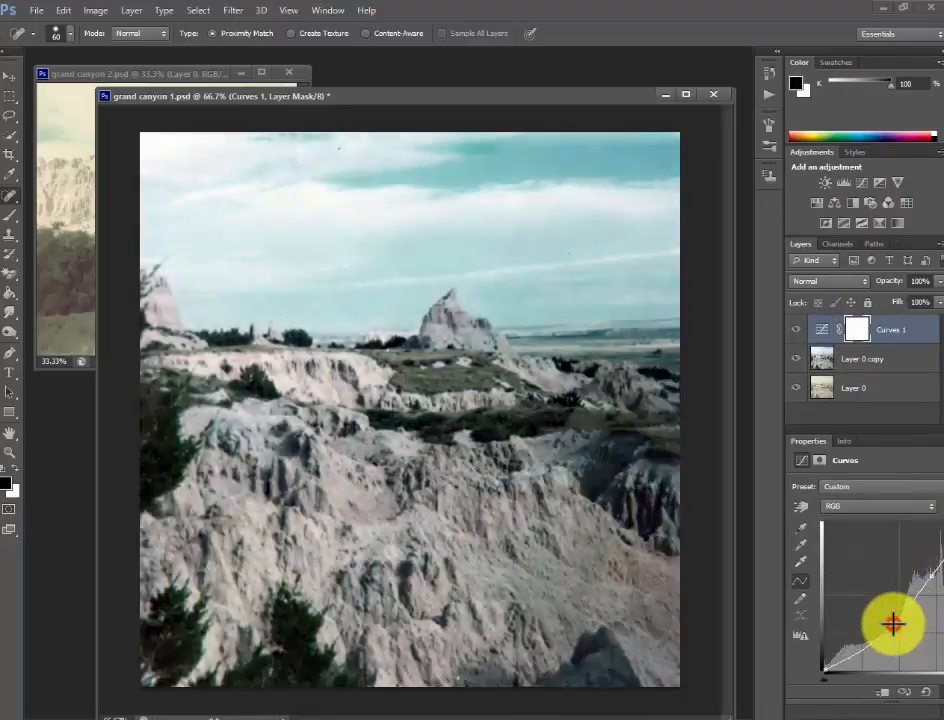
drag(895, 626, 888, 614)
click(878, 506)
click(860, 532)
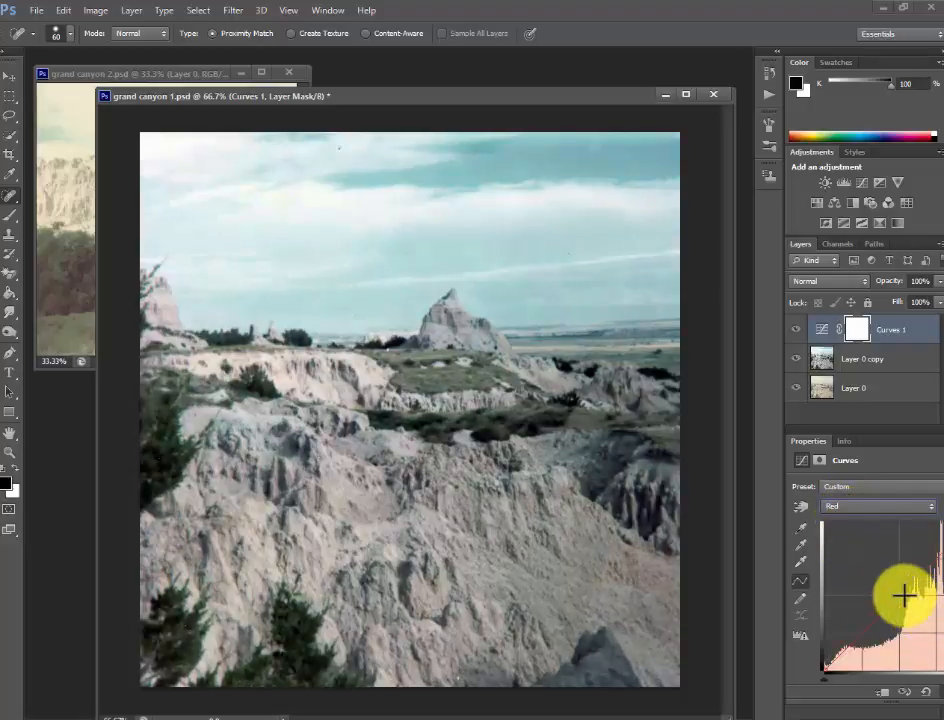
mouse_move(903, 598)
mouse_down()
mouse_move(914, 614)
mouse_move(897, 578)
mouse_move(866, 628)
mouse_move(861, 618)
mouse_up()
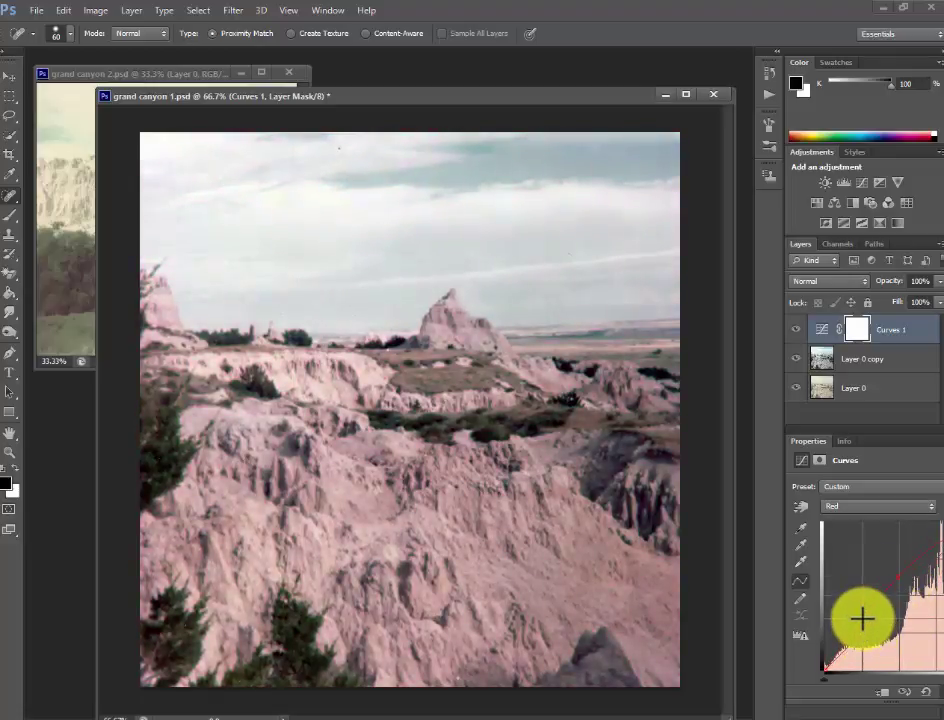
- Raise the Green curve, reshape the Blue curve, and toggle the layer to compare
click(866, 507)
click(862, 530)
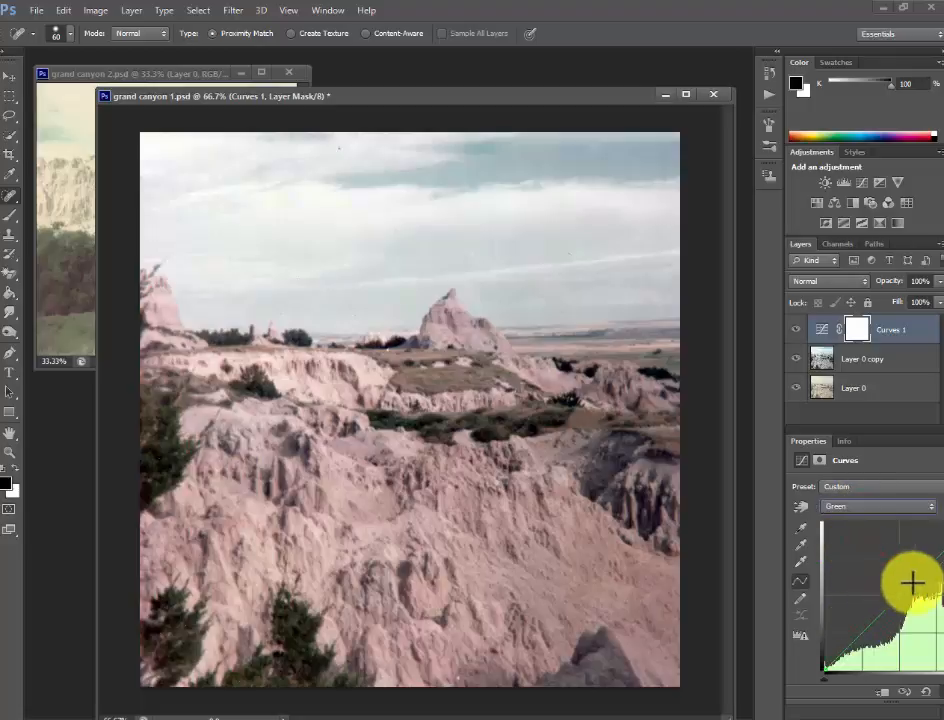
drag(914, 580, 905, 570)
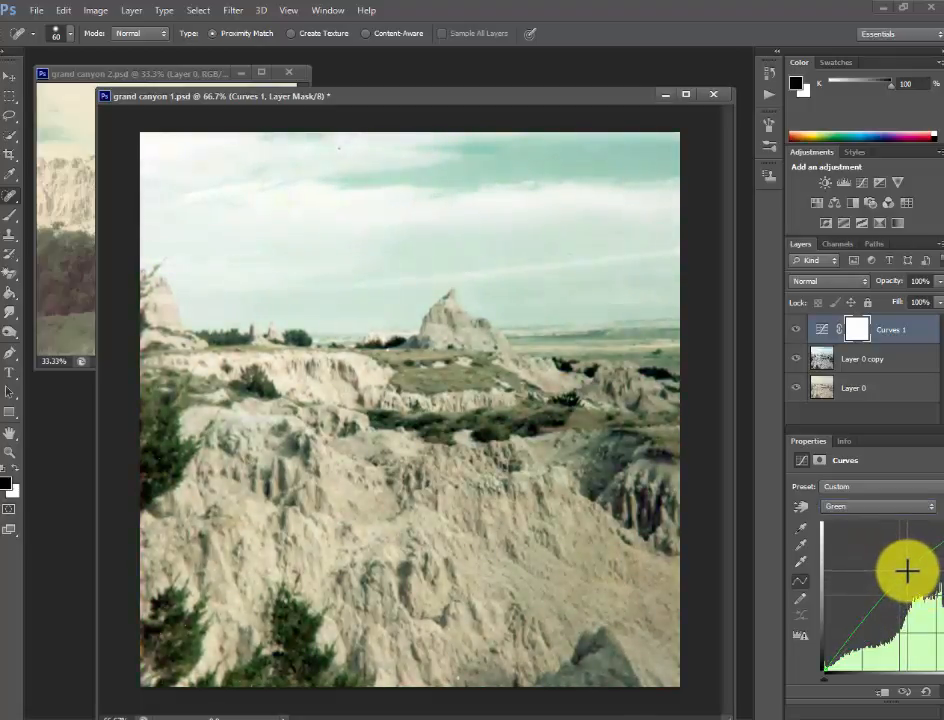
mouse_move(906, 571)
mouse_down()
mouse_move(900, 607)
mouse_move(930, 655)
mouse_move(875, 597)
mouse_move(905, 592)
mouse_move(910, 577)
mouse_move(893, 588)
mouse_up()
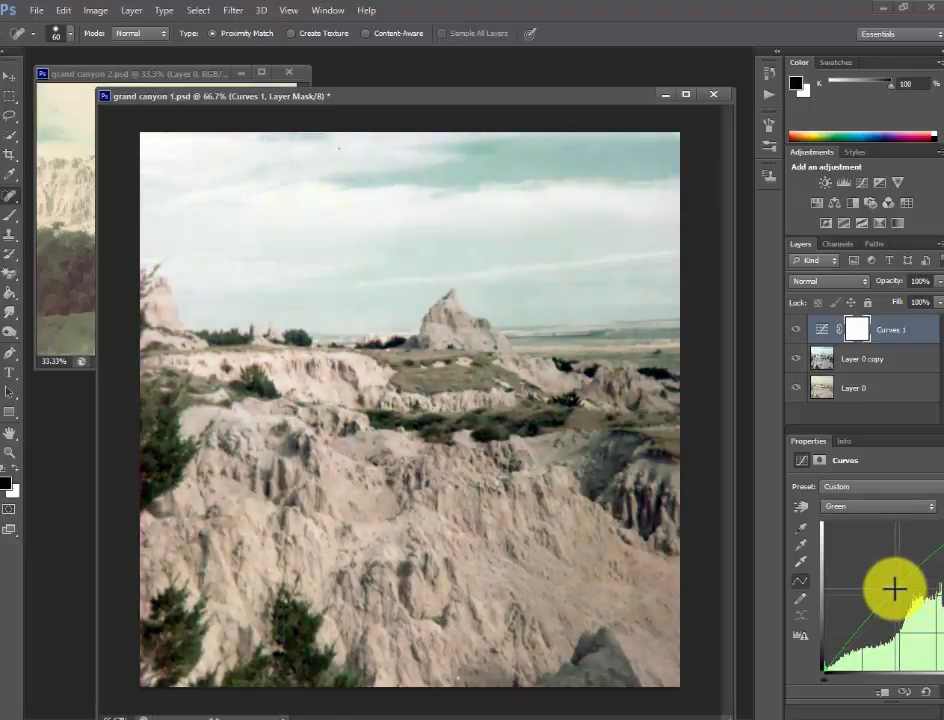
click(878, 506)
click(855, 556)
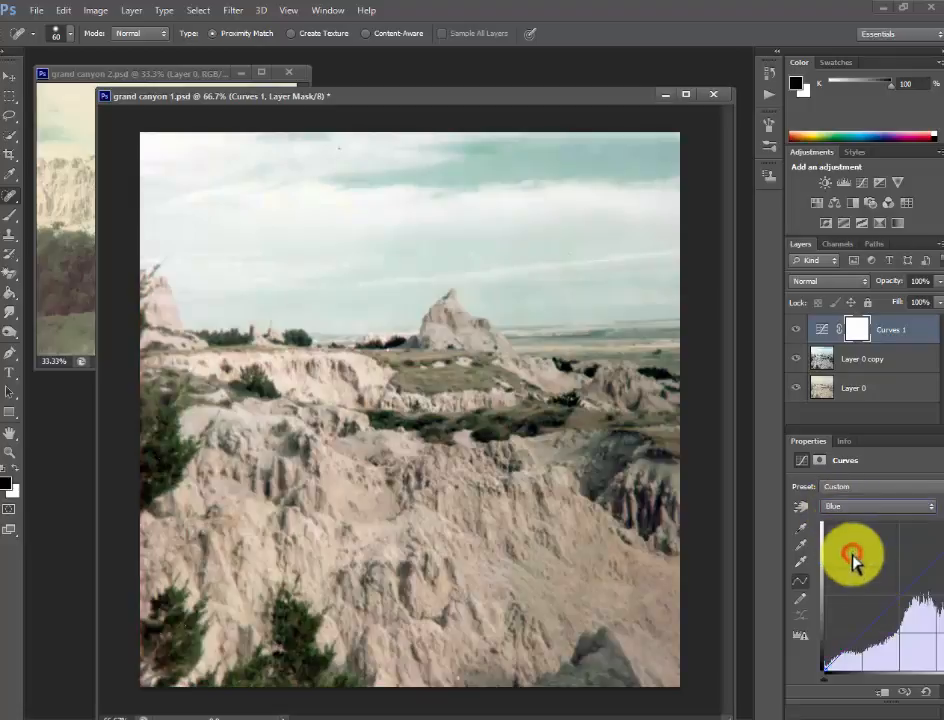
drag(903, 607, 930, 562)
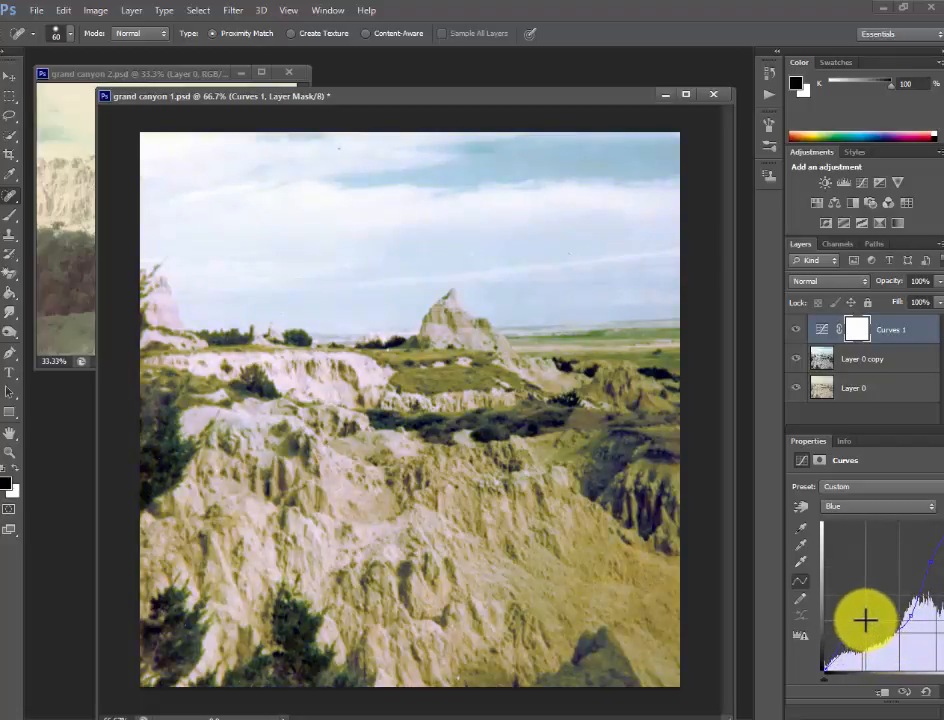
click(797, 330)
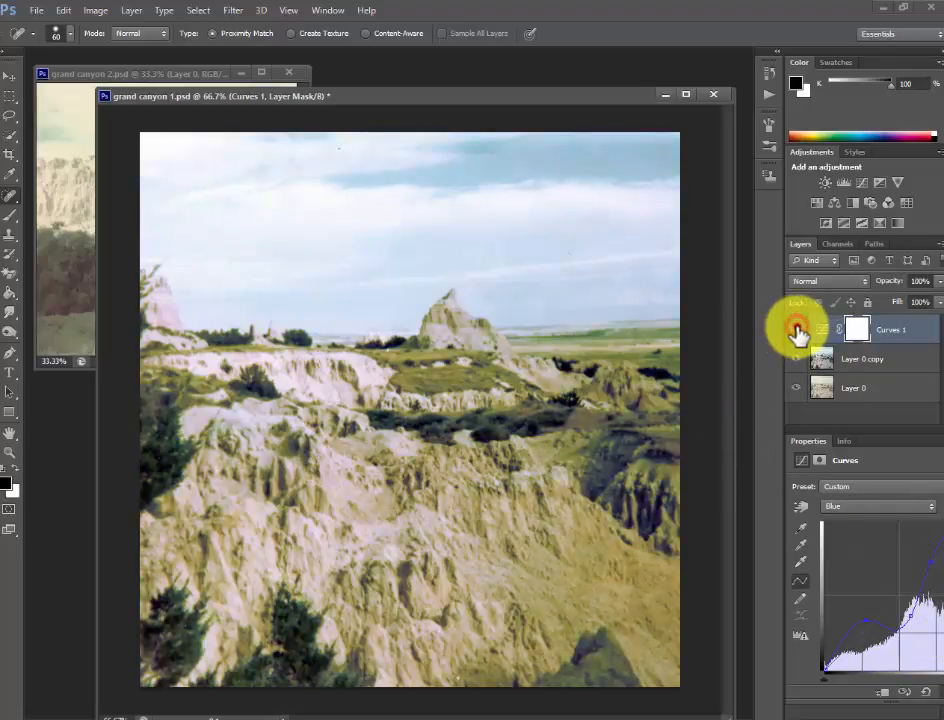
click(797, 330)
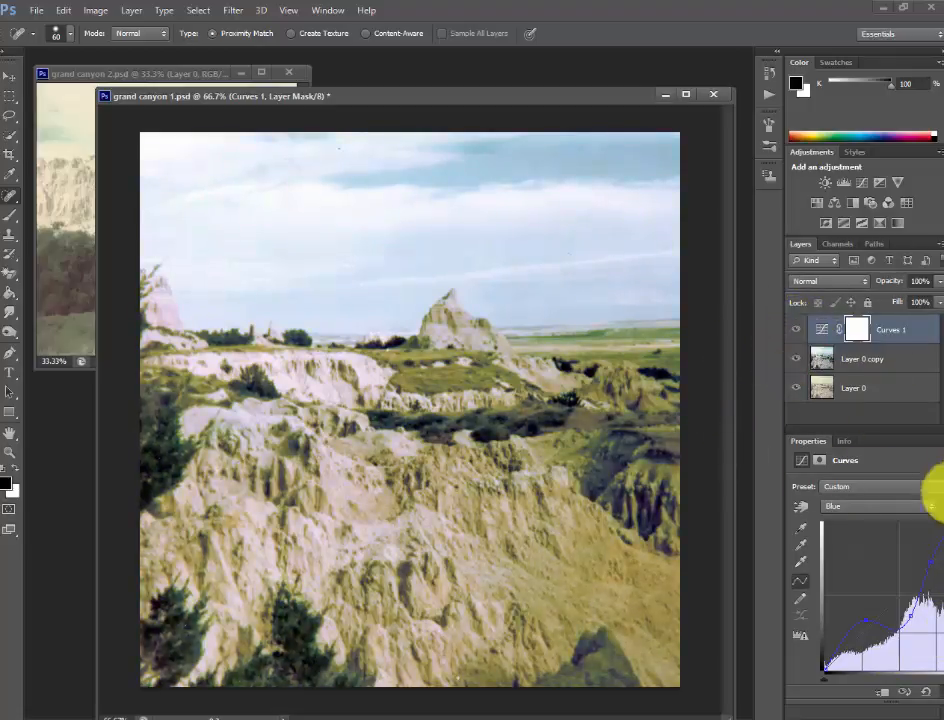
- Delete the Curves layer and add a Vibrance adjustment, toggling it to compare
click(893, 330)
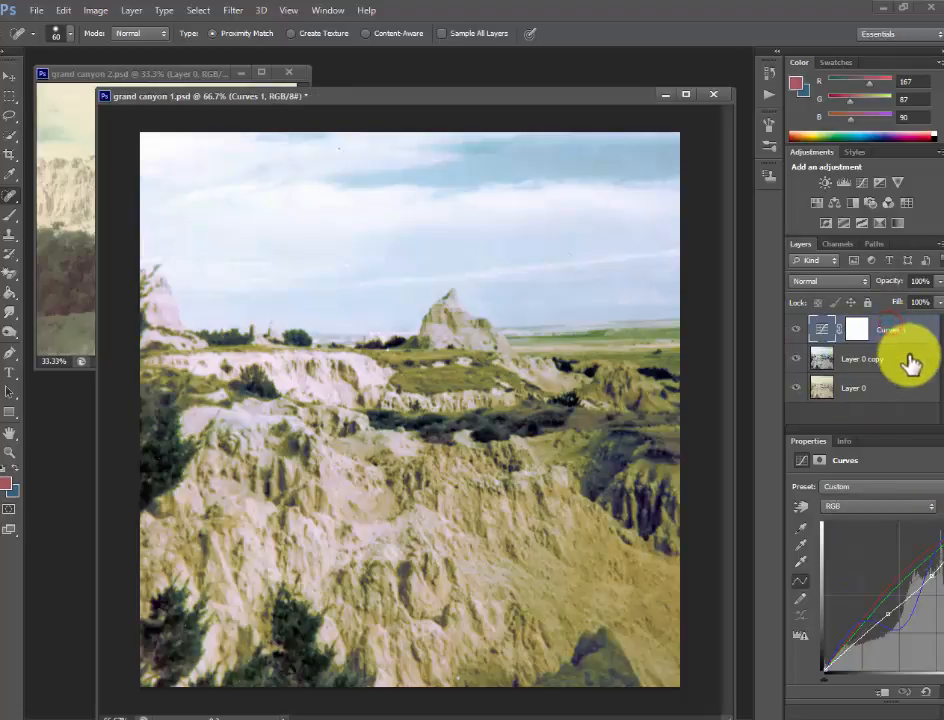
key(Delete)
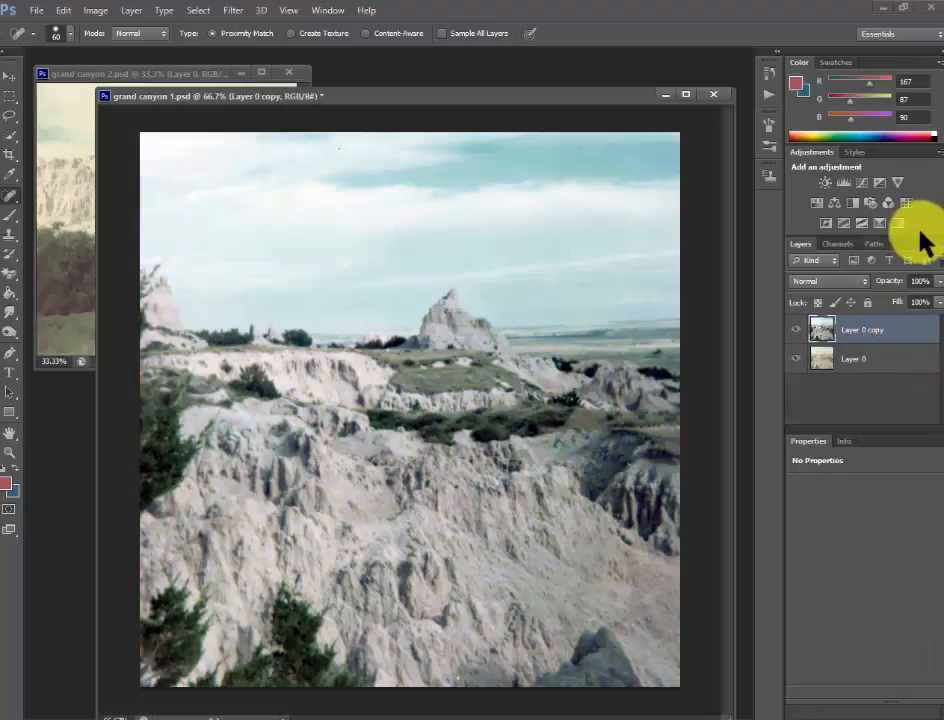
click(898, 183)
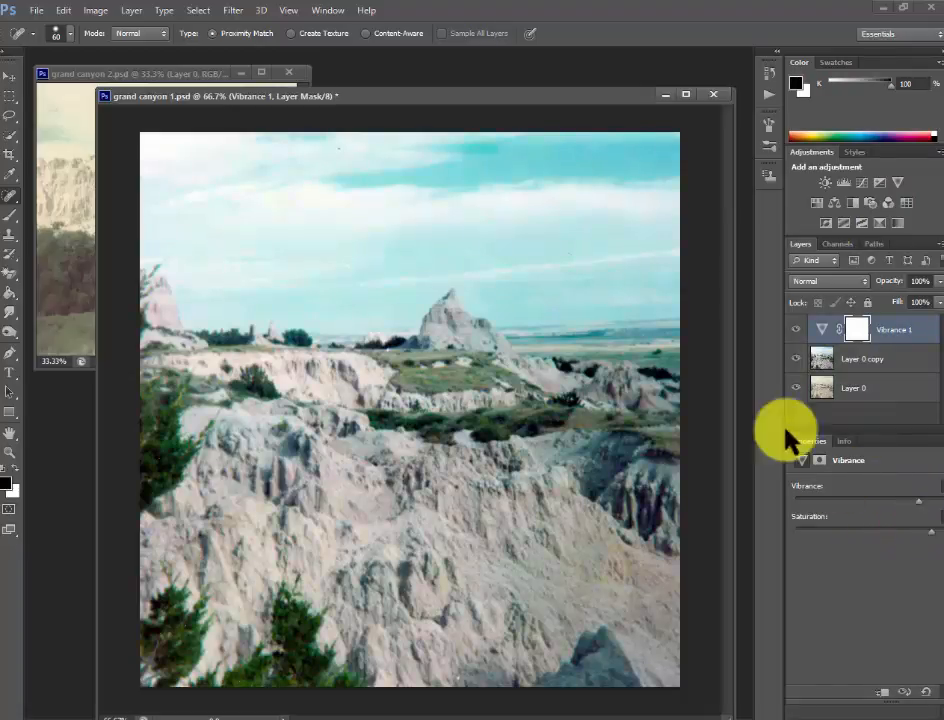
click(796, 330)
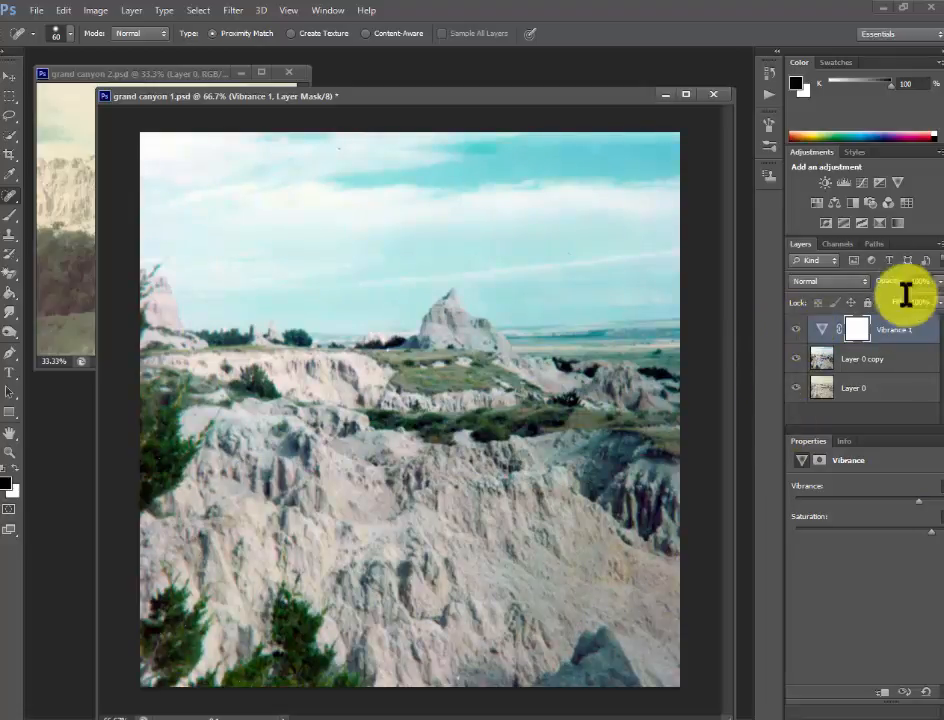
- Add a Levels layer and set the Red channel's white input to 224
click(848, 183)
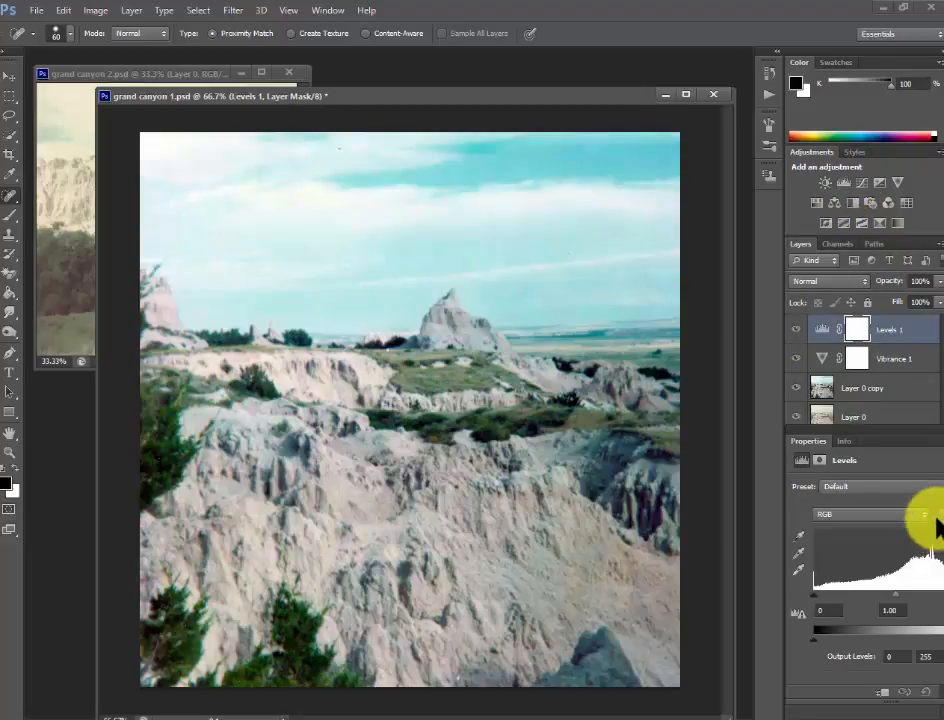
click(872, 517)
click(848, 540)
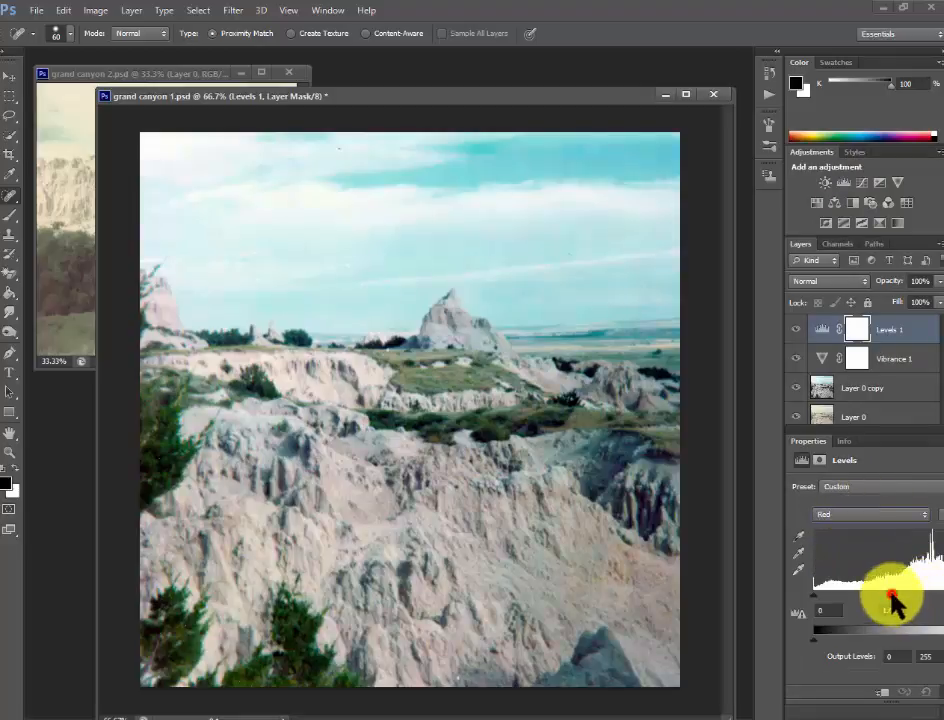
mouse_move(893, 600)
mouse_down()
mouse_move(918, 600)
mouse_move(897, 602)
mouse_up()
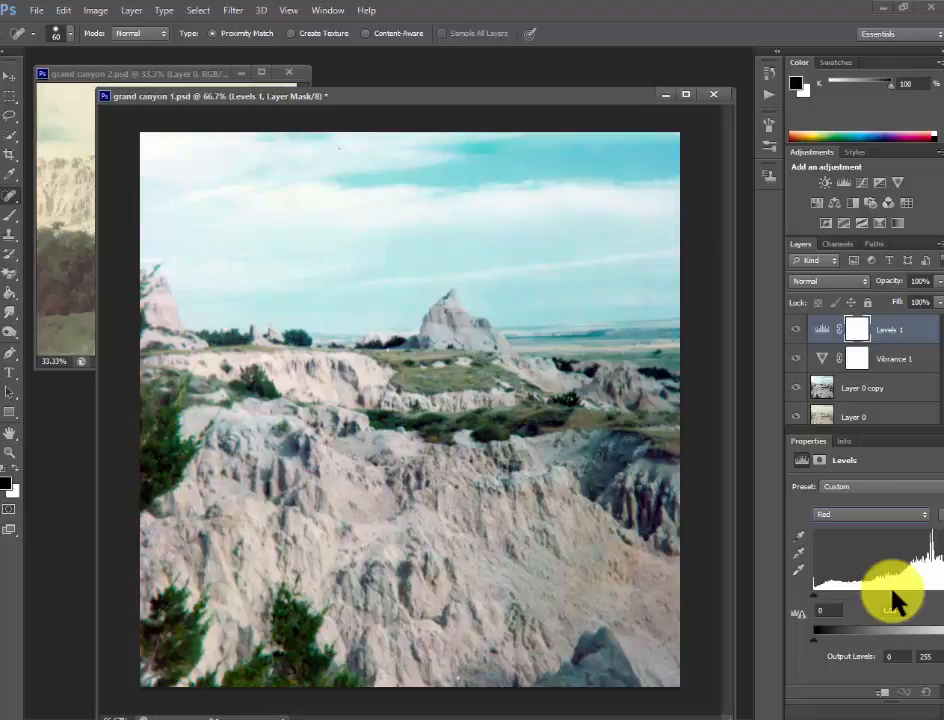
click(890, 610)
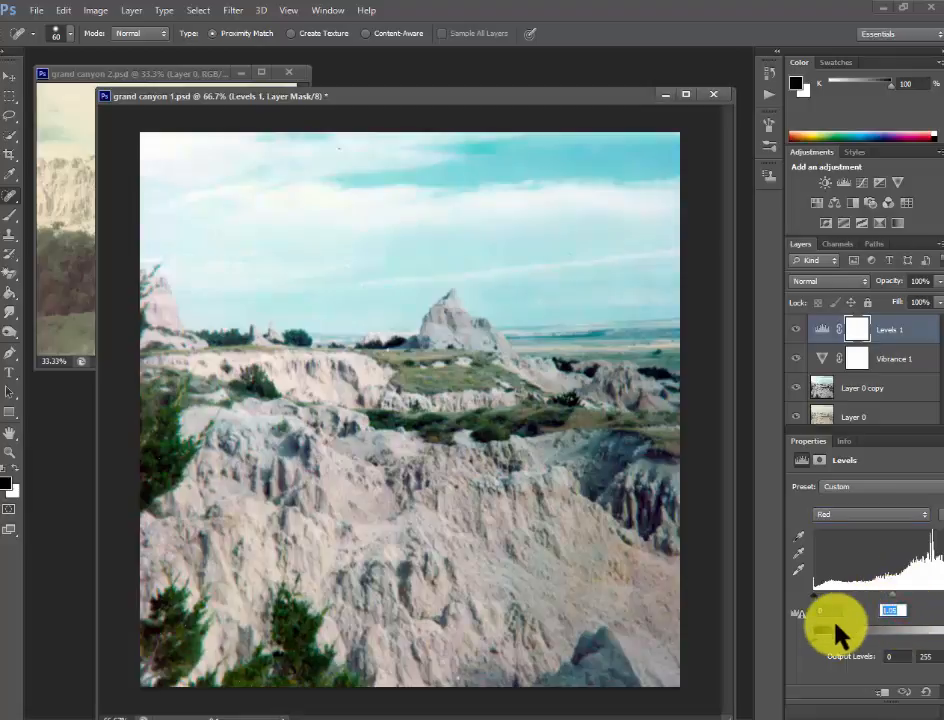
text(1)
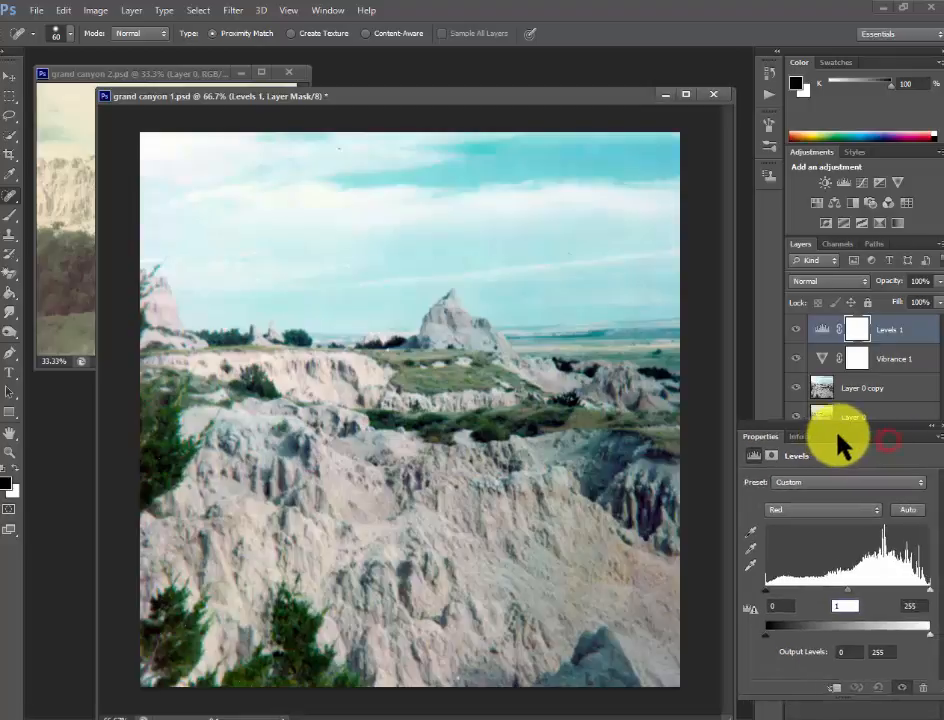
drag(893, 440, 805, 447)
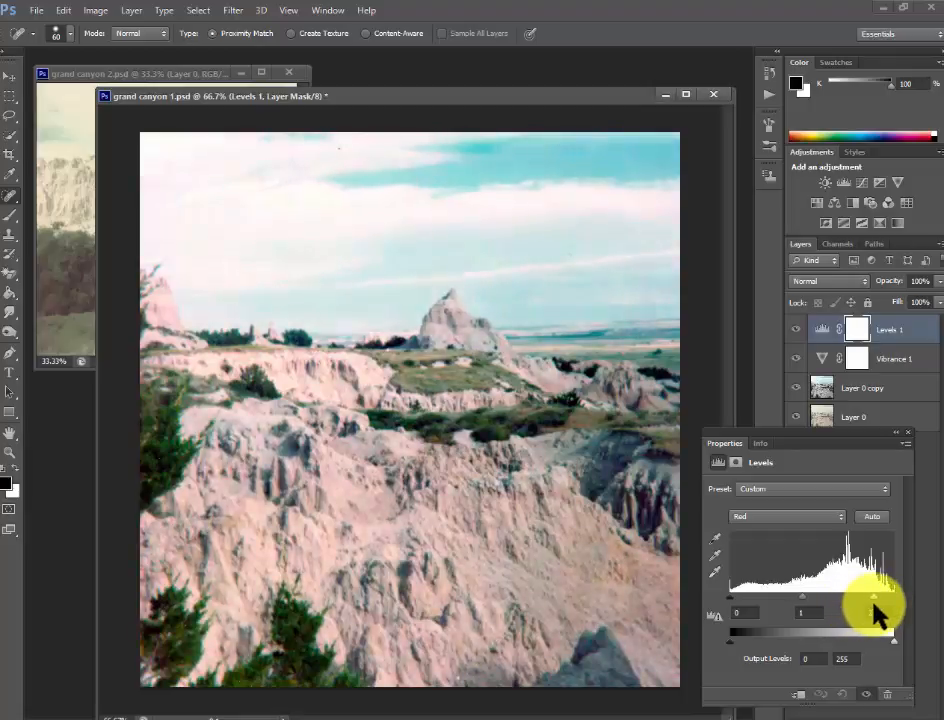
drag(893, 632, 873, 632)
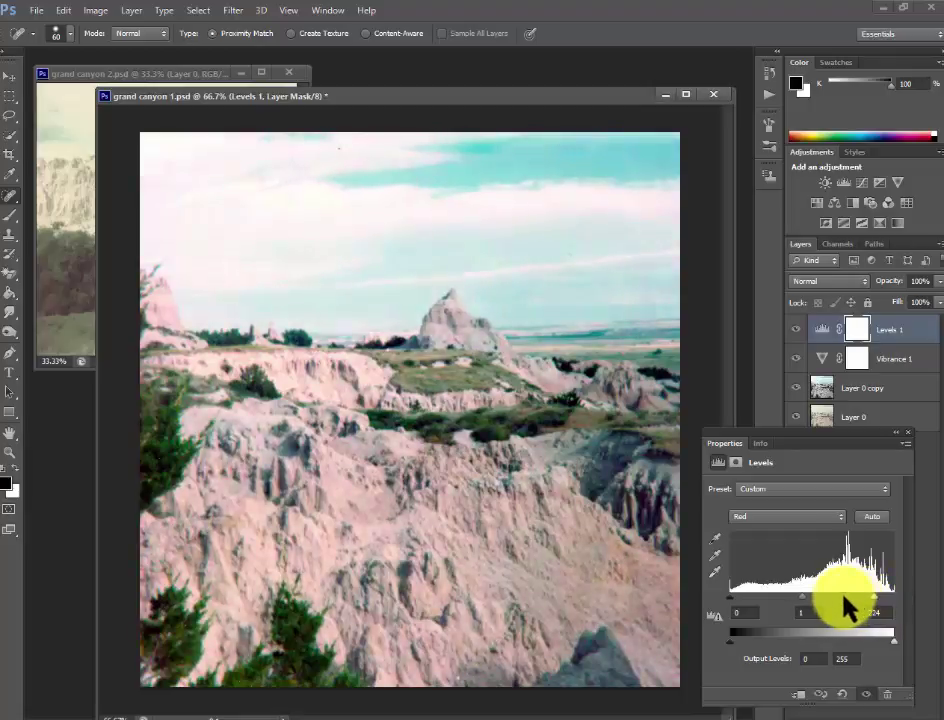
- Set Green midtones to 0.86 and Blue midtones to 0.75 in the Levels layer
click(785, 516)
click(748, 556)
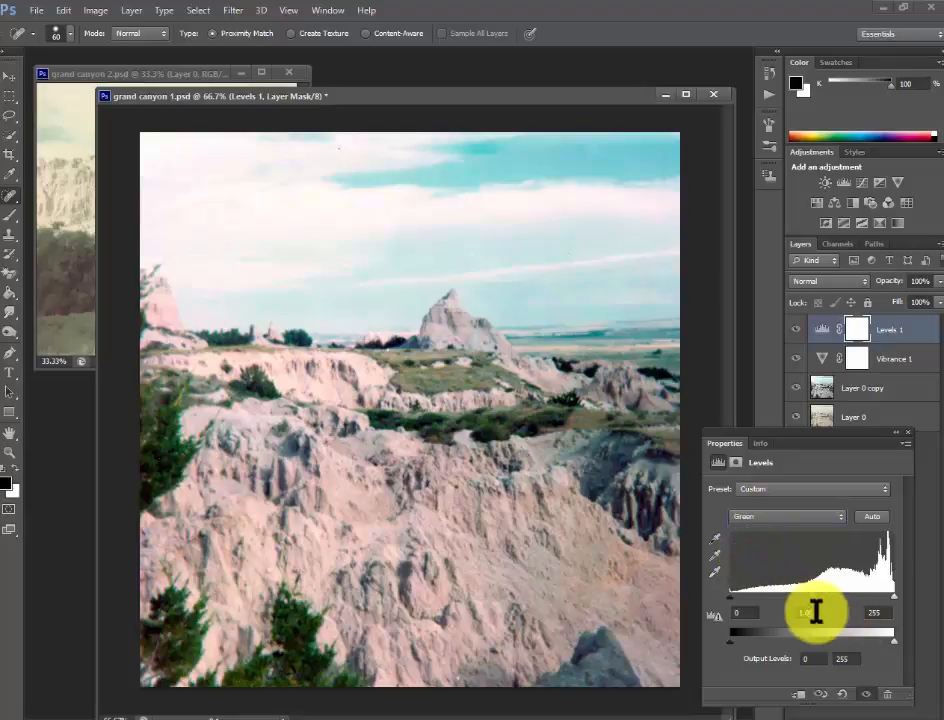
drag(812, 602, 838, 602)
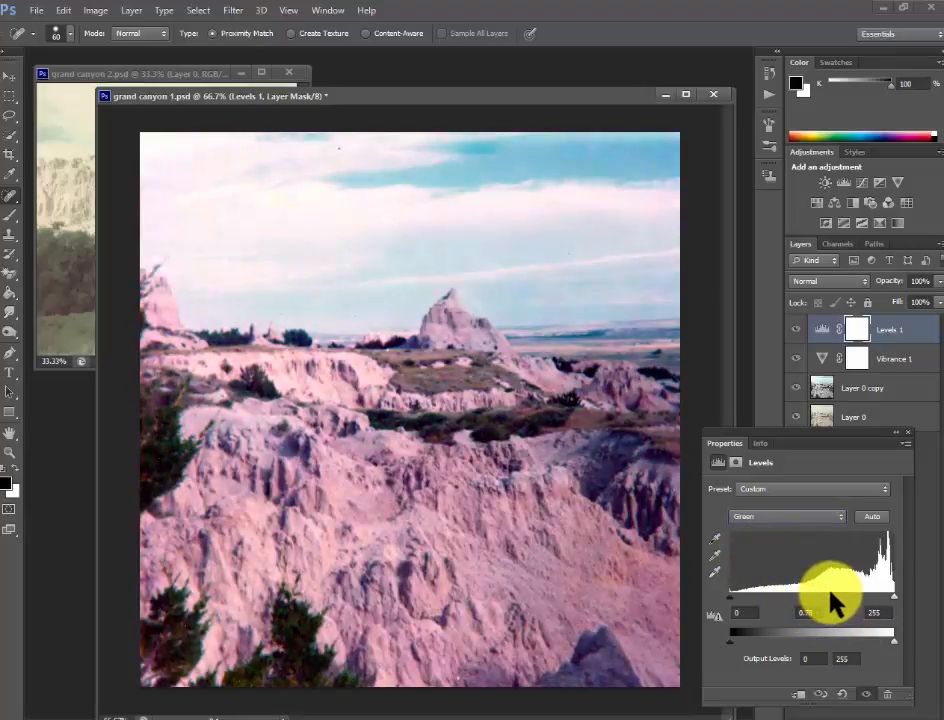
drag(836, 602, 822, 600)
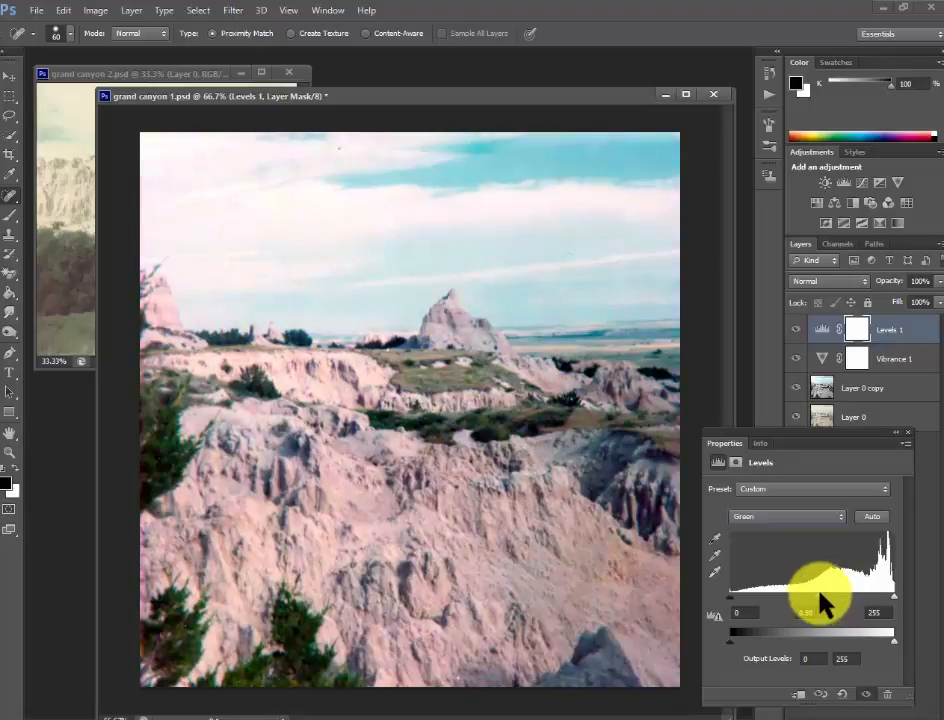
click(745, 516)
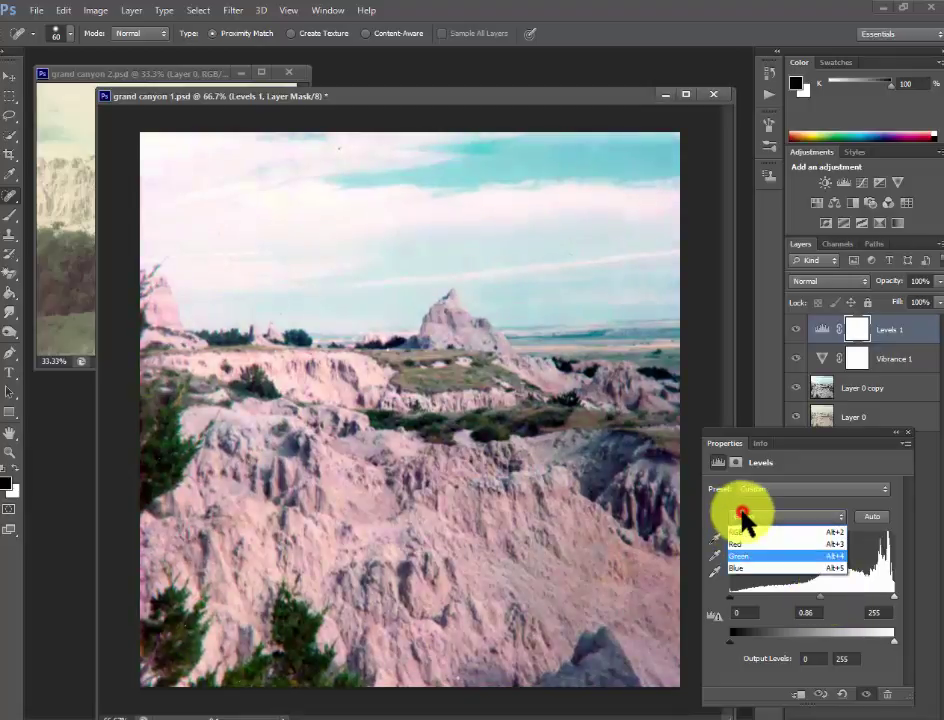
click(752, 567)
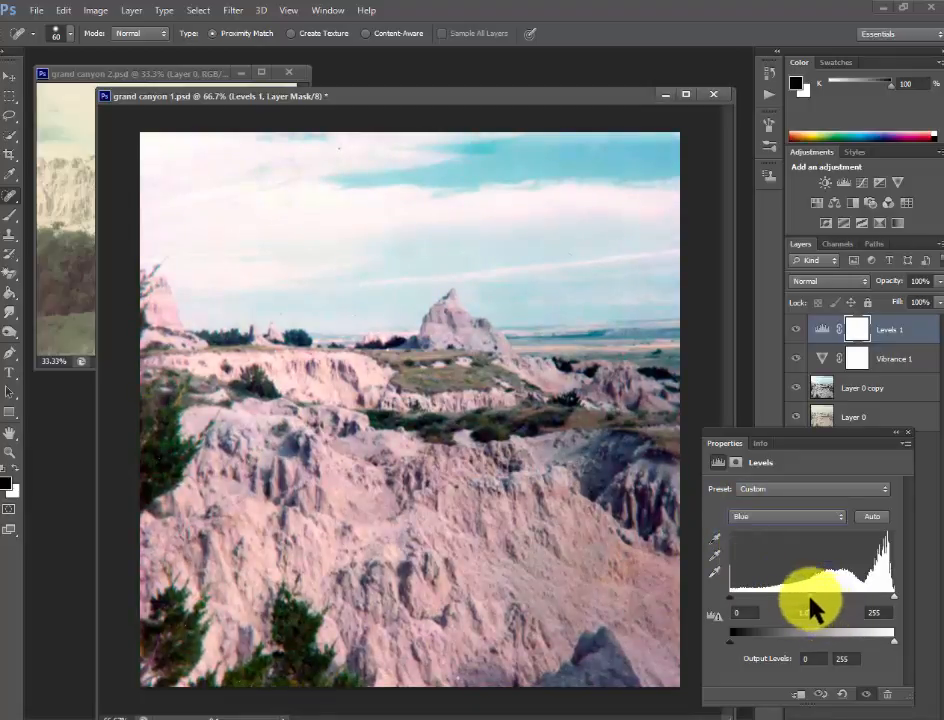
drag(808, 602, 832, 600)
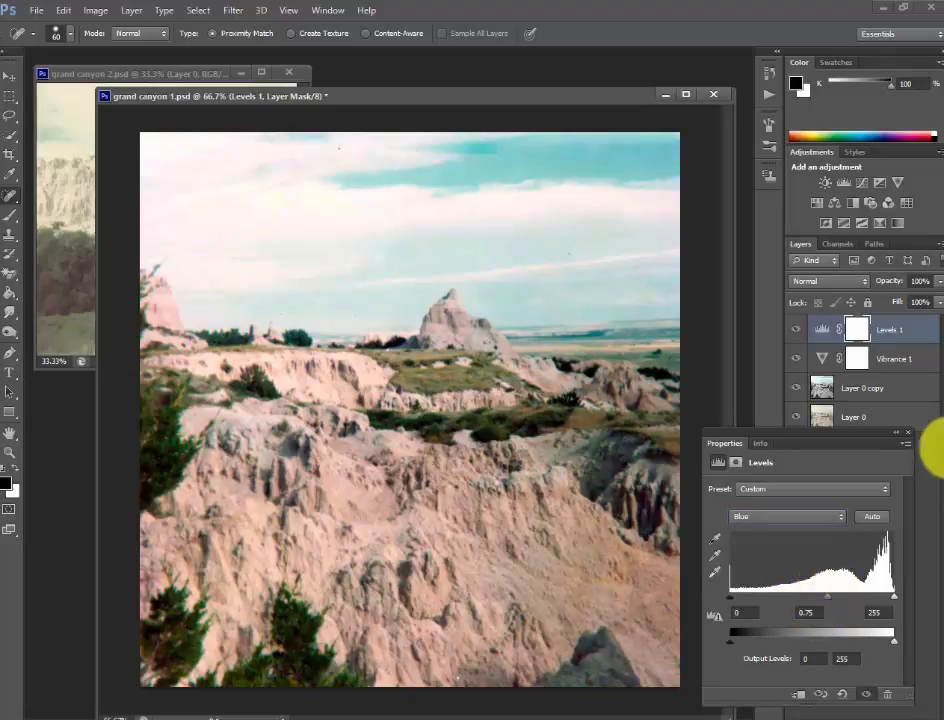
click(797, 330)
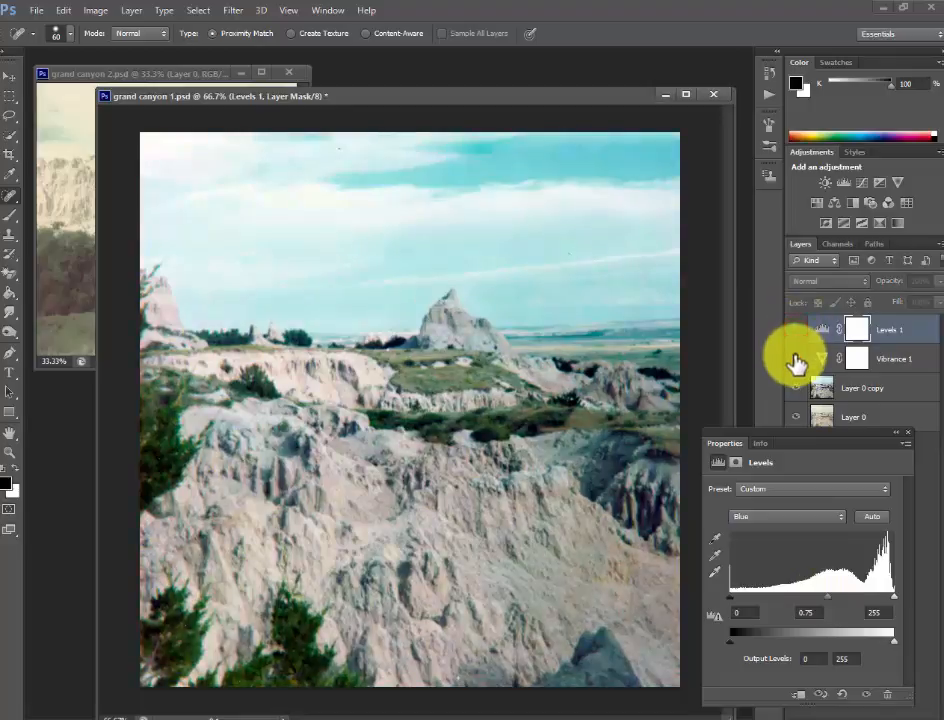
click(797, 388)
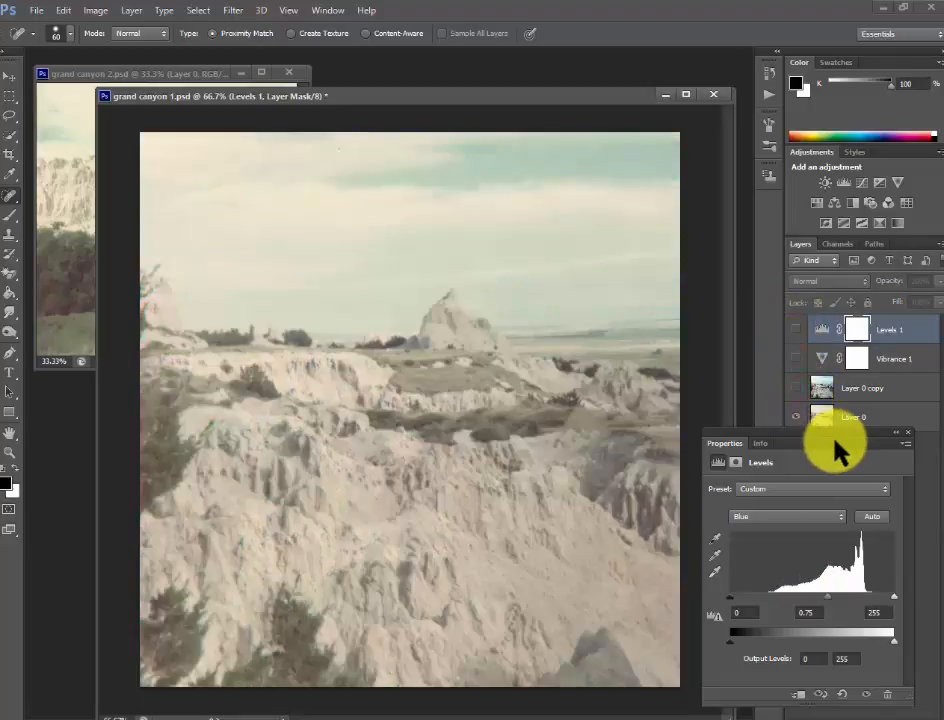
drag(838, 443, 885, 470)
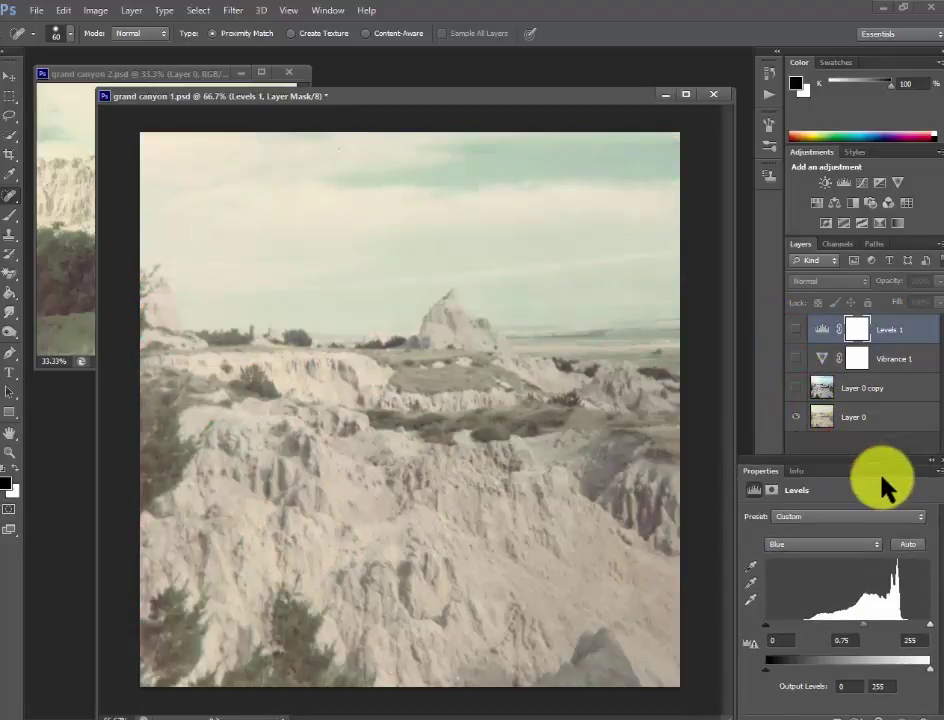
click(797, 417)
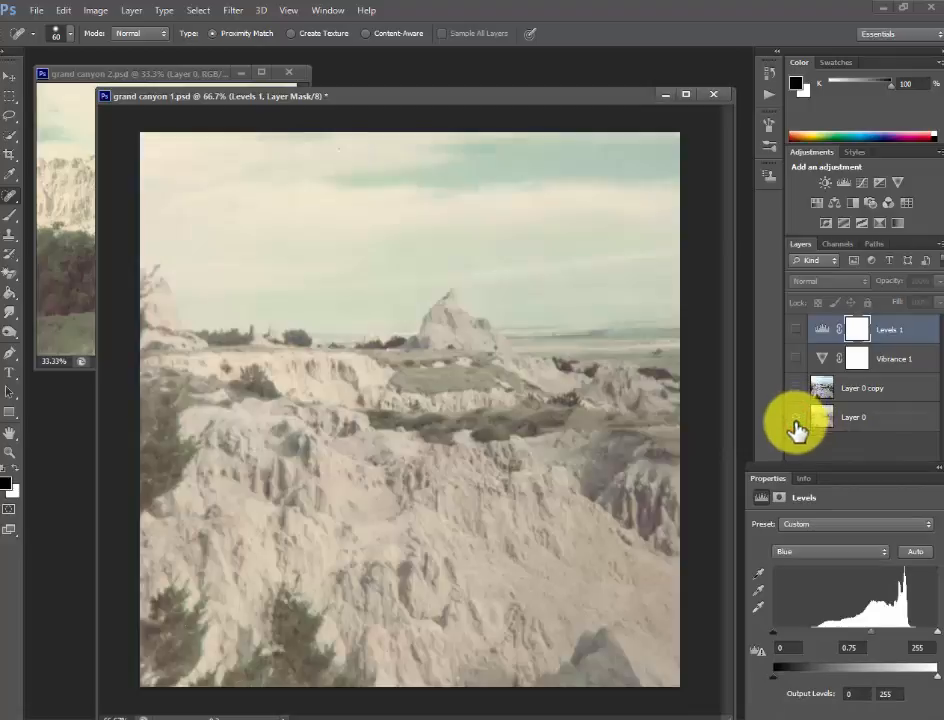
click(797, 388)
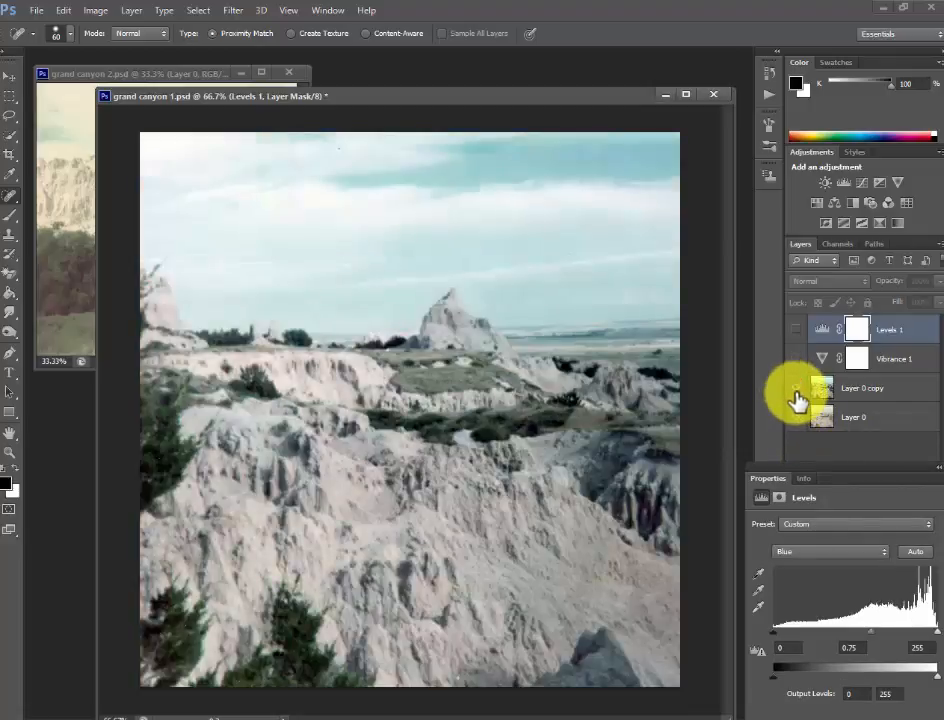
click(796, 330)
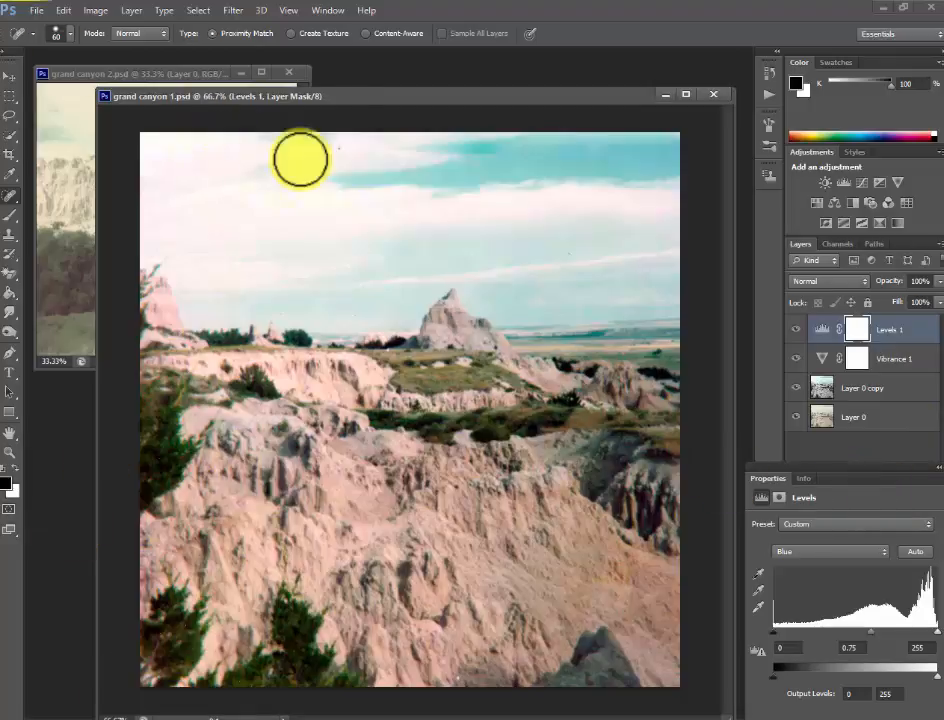
- Move grand canyon 1 aside and bring grand canyon 2 forward in an enlarged window at 50% zoom
mouse_move(430, 96)
mouse_down()
mouse_move(543, 280)
mouse_move(365, 230)
mouse_move(392, 342)
mouse_up()
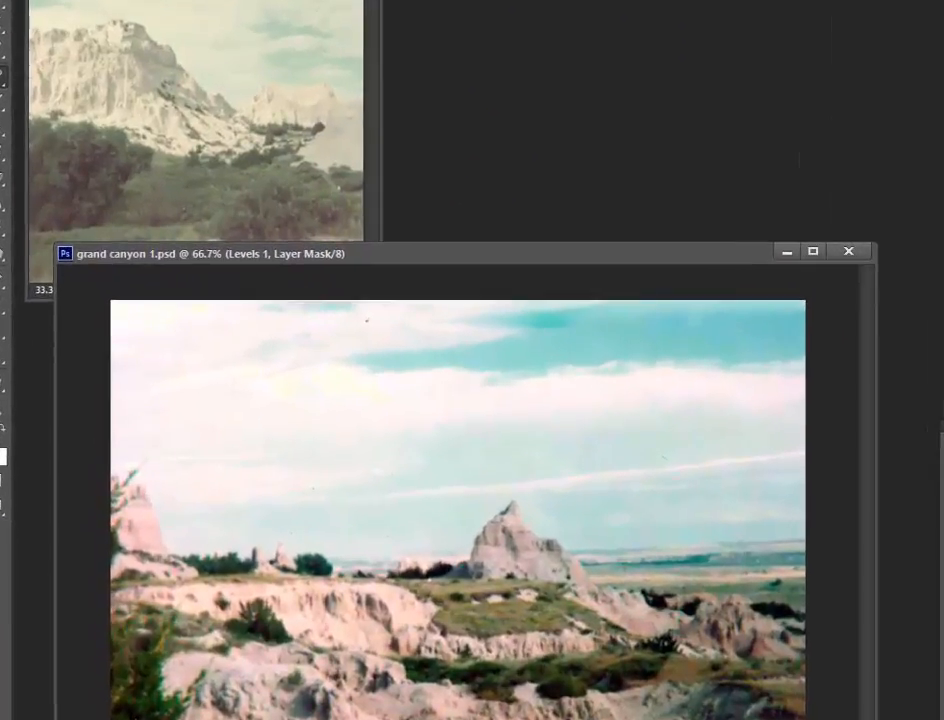
drag(250, 15, 305, 35)
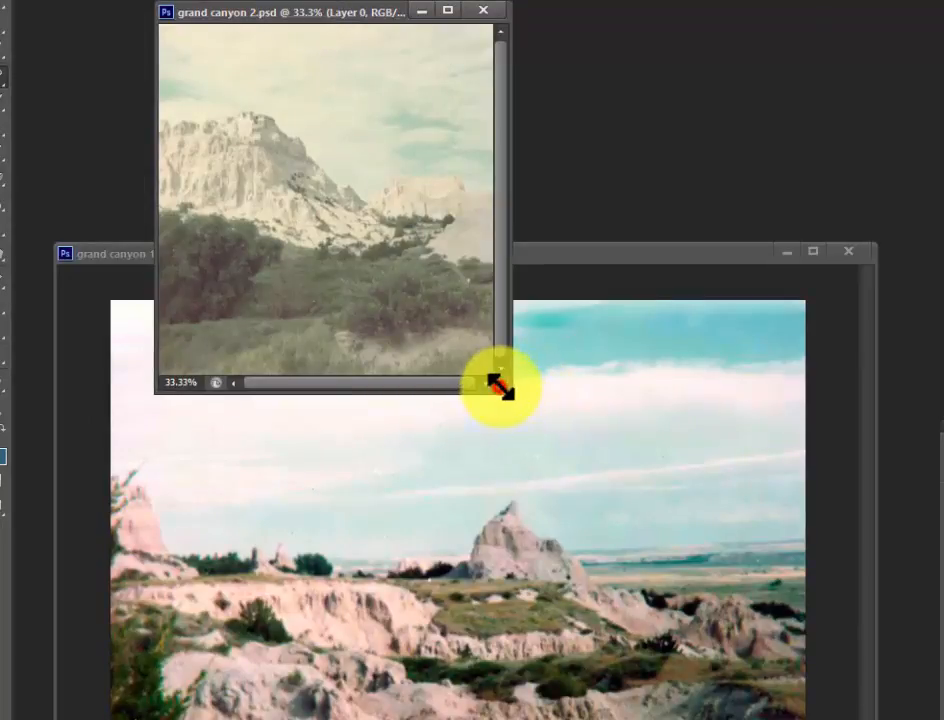
drag(500, 384, 742, 688)
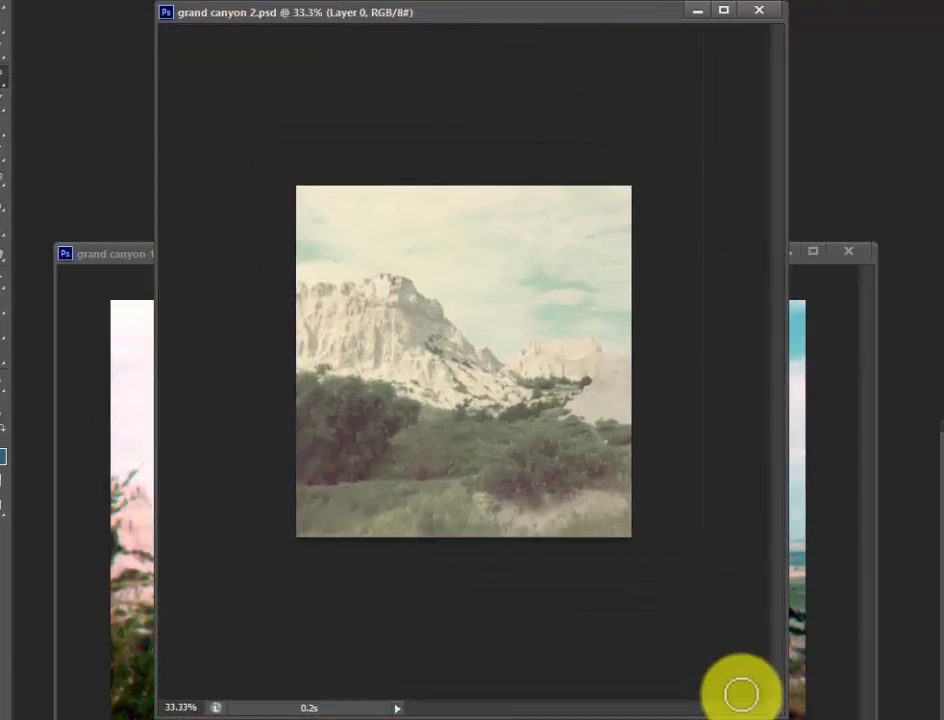
key(ctrl+plus)
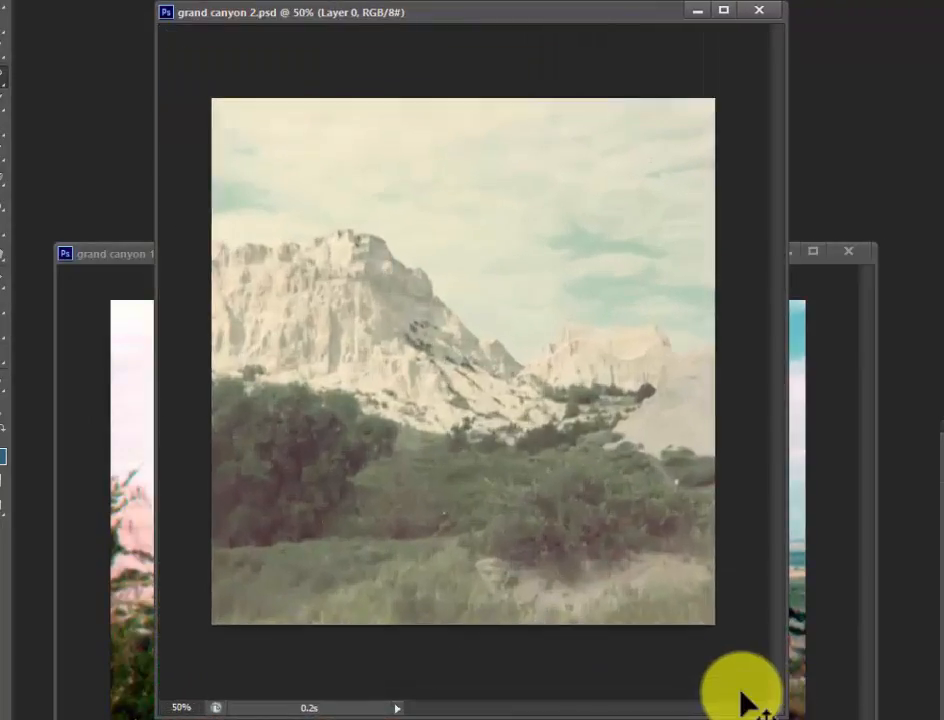
- Remove the yellow cast with Auto Color, then undo it to compare with the original
key(ctrl+shift+b)
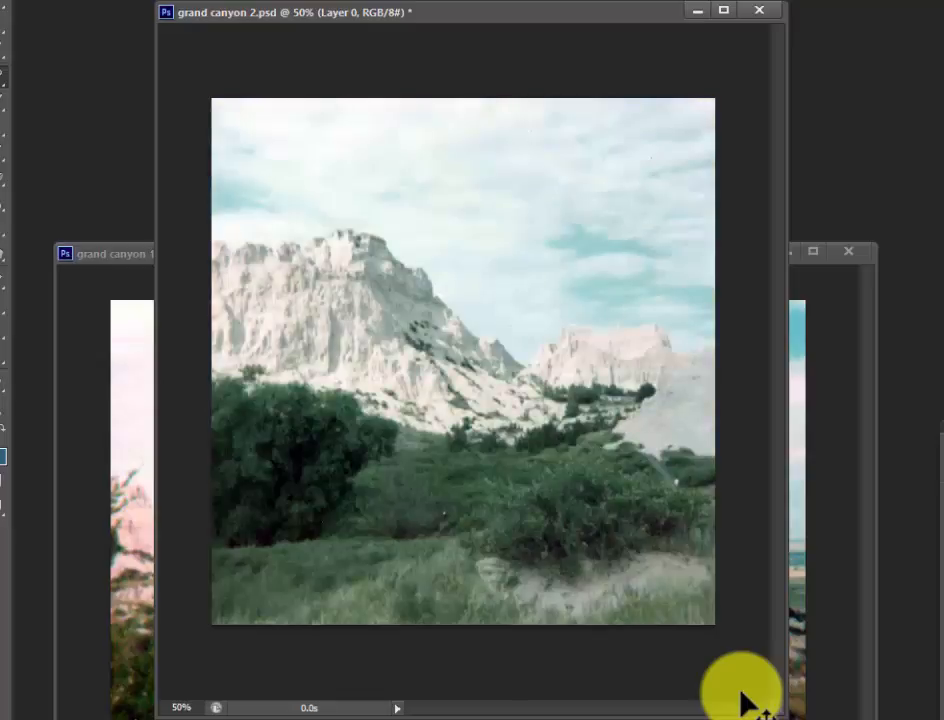
key(ctrl+z)
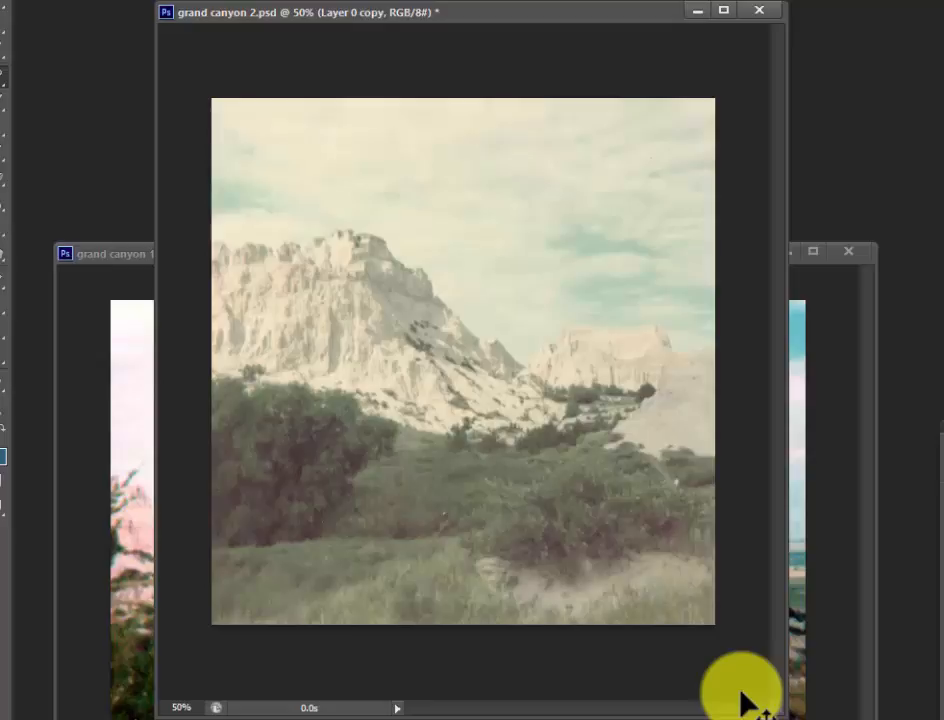
- Redo the Auto Color correction and arrange both canyon documents side by side
key(ctrl+z)
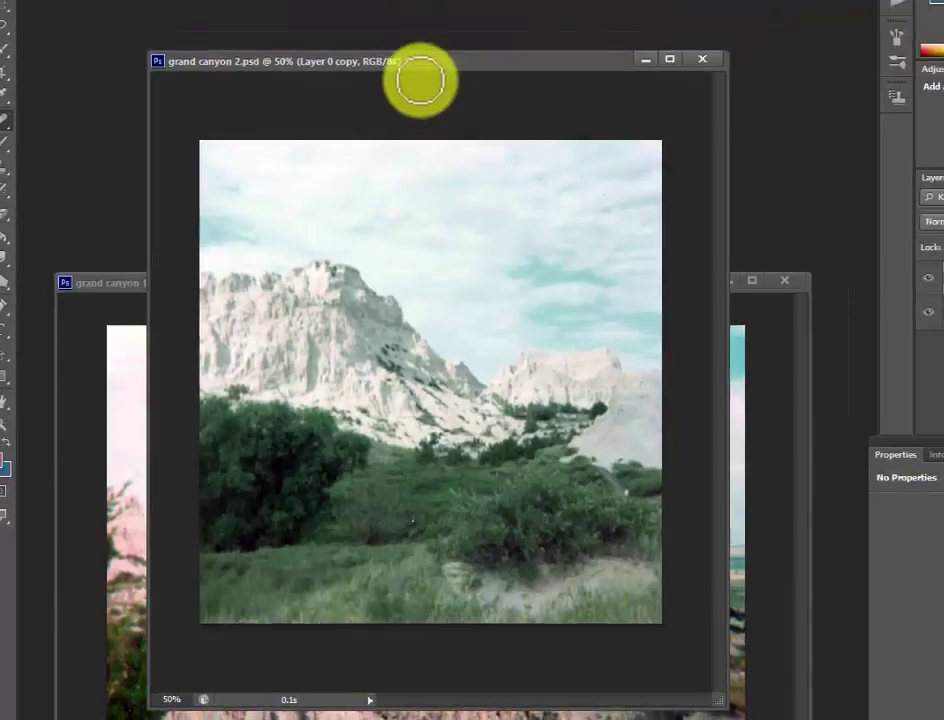
drag(421, 80, 305, 137)
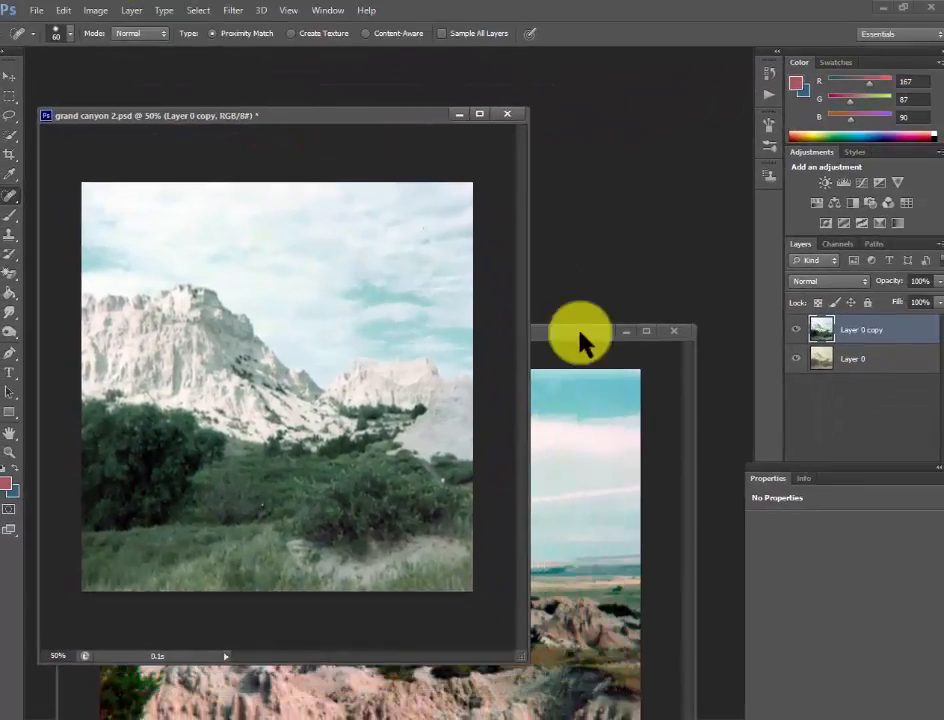
drag(585, 345, 652, 462)
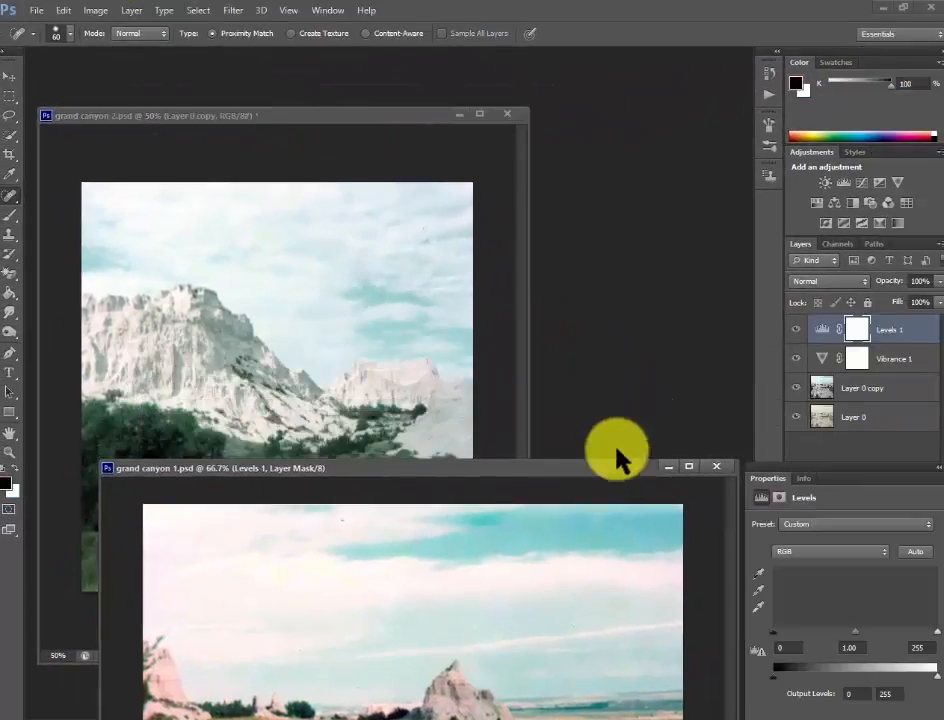
- Copy the Levels 1 and Vibrance 1 adjustment layers from grand canyon 1 onto grand canyon 2
click(858, 358)
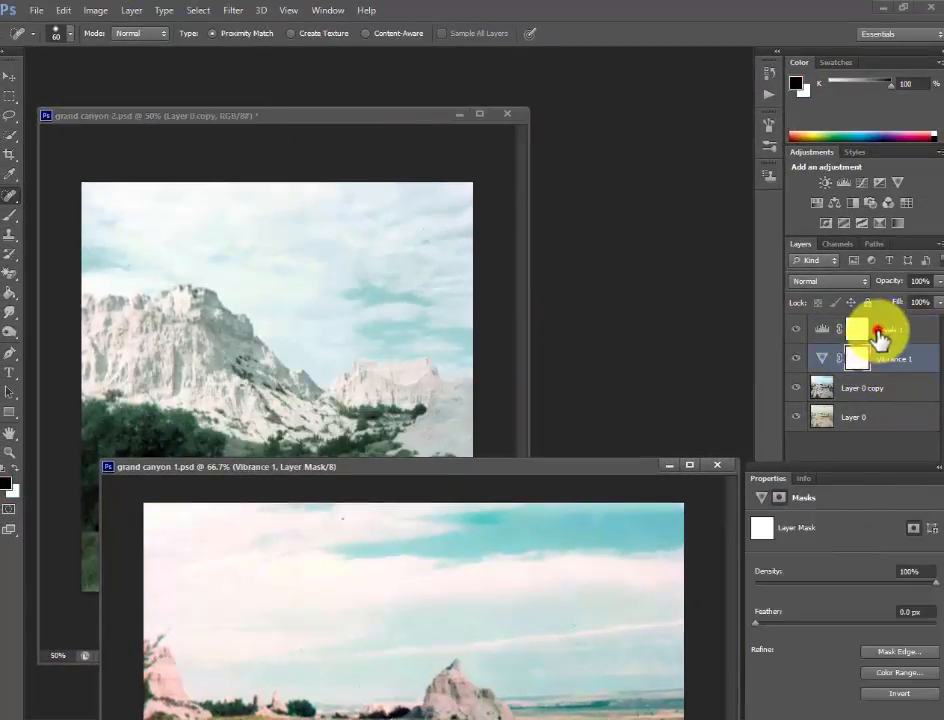
shift+click(880, 331)
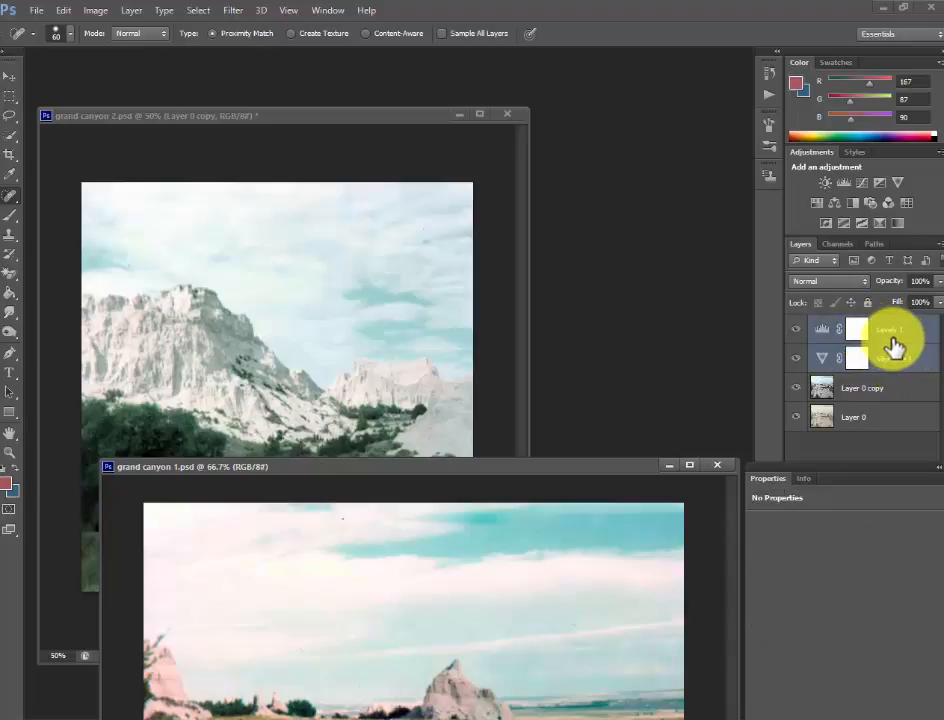
drag(893, 345, 310, 278)
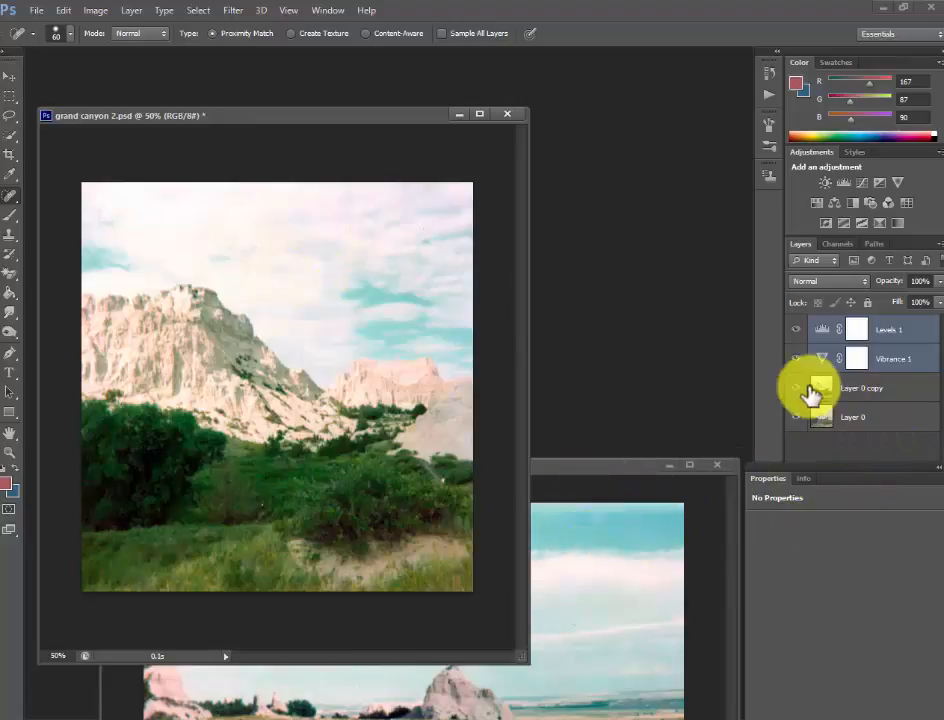
click(796, 388)
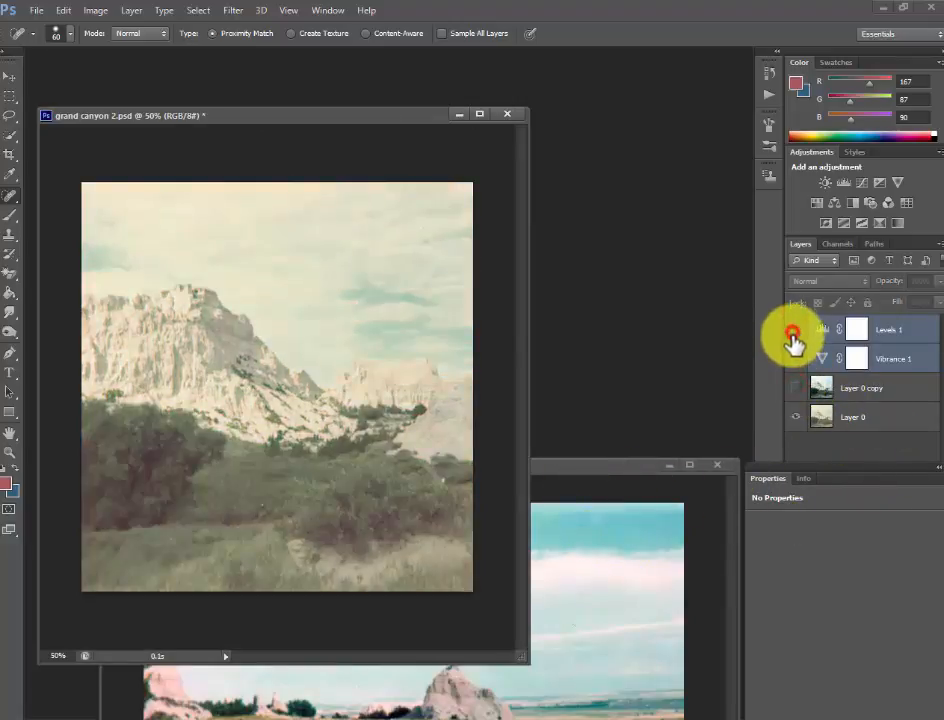
click(796, 388)
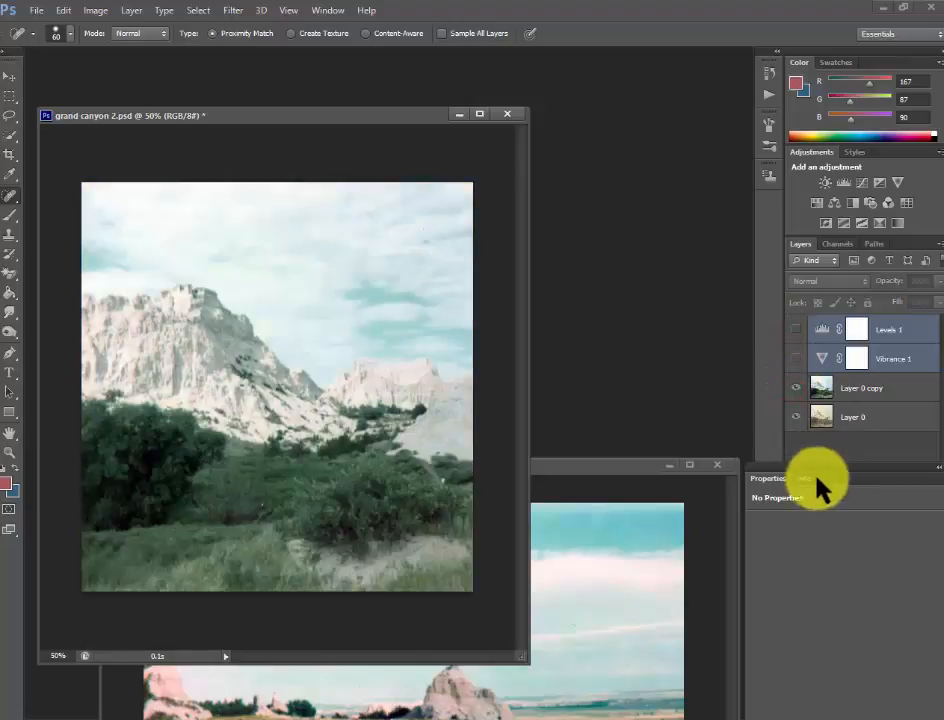
click(796, 360)
click(796, 360)
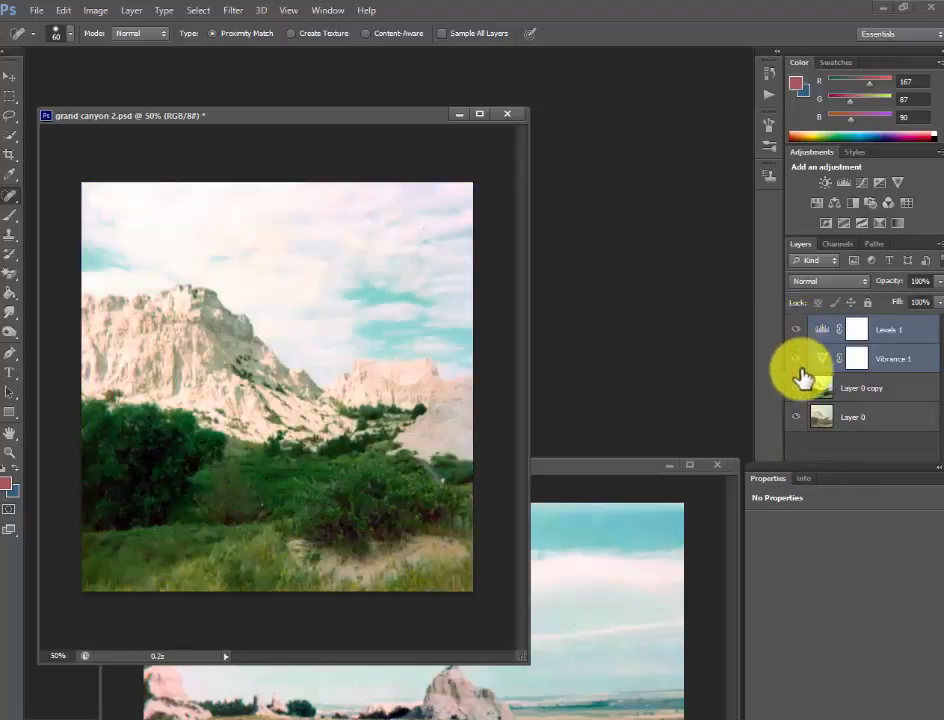
click(797, 362)
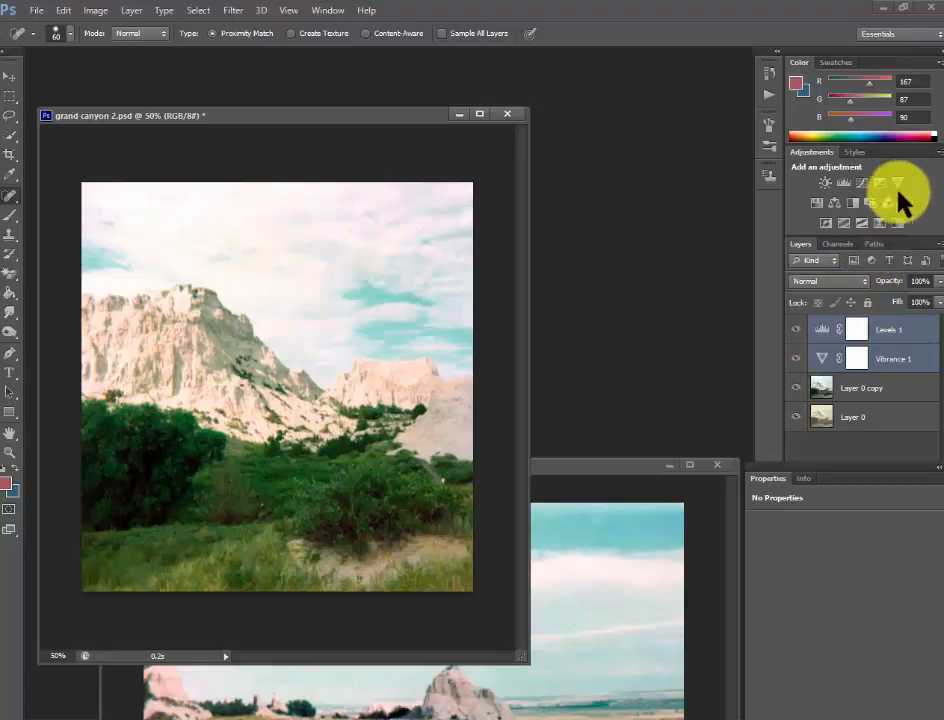
- Add a Brightness/Contrast adjustment at brightness -30, contrast 45 to darken grand canyon 2
click(828, 185)
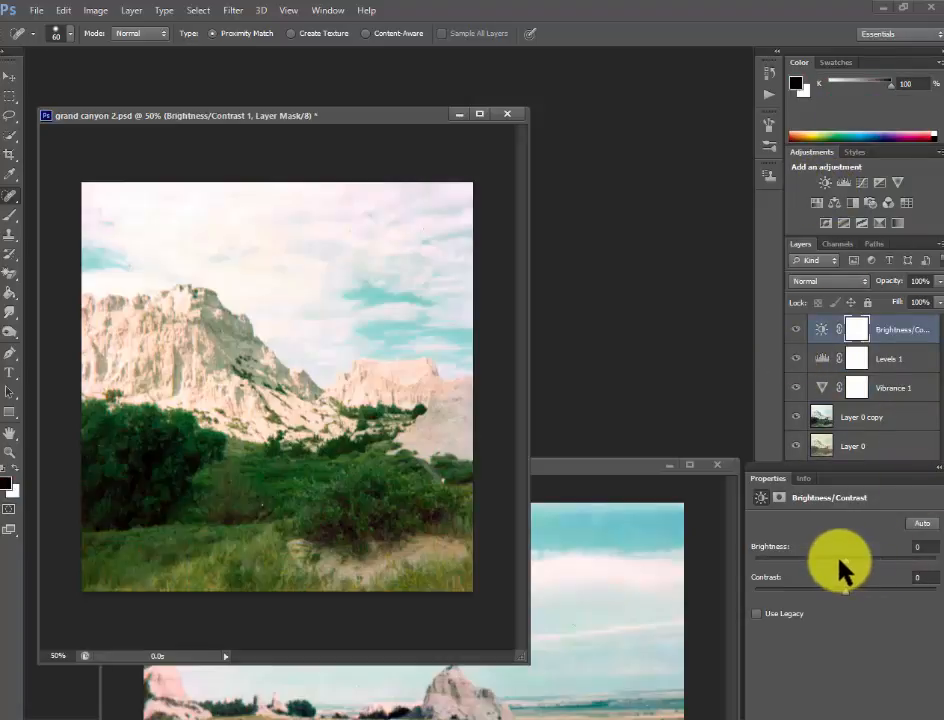
mouse_move(845, 558)
mouse_down()
mouse_move(826, 560)
mouse_move(851, 590)
mouse_move(828, 589)
mouse_move(922, 590)
mouse_move(890, 590)
mouse_up()
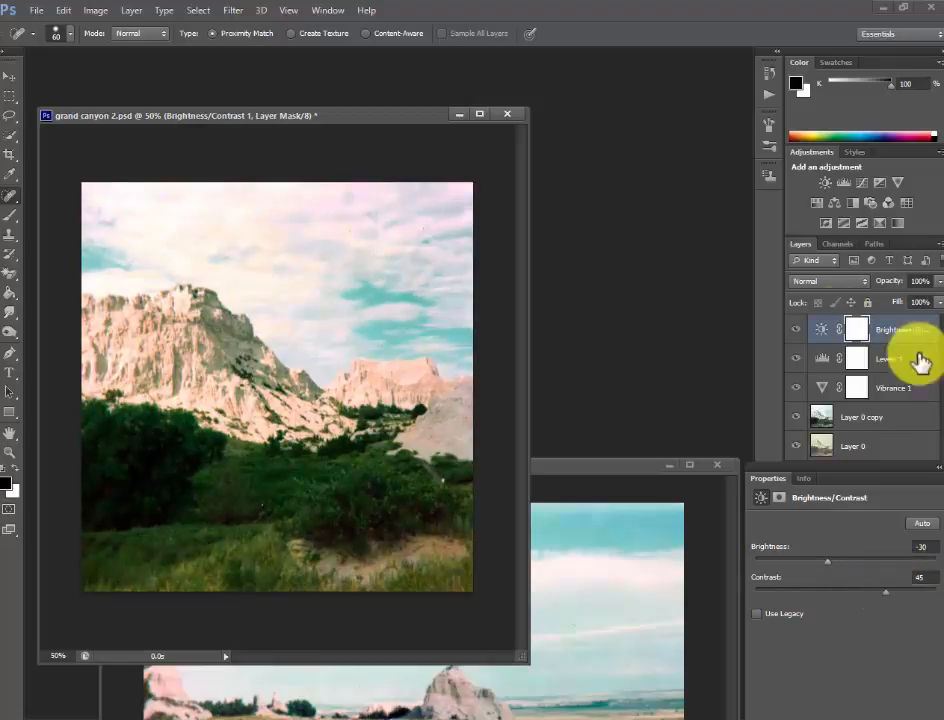
- Try an Exposure adjustment on the photo, then delete that layer again
click(880, 183)
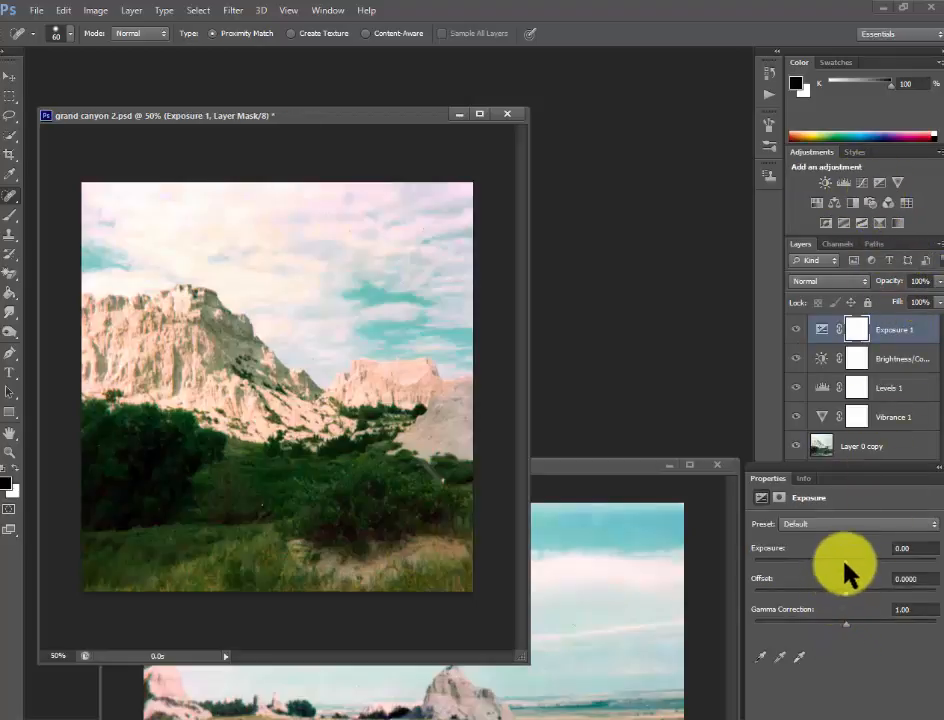
mouse_move(846, 562)
mouse_down()
mouse_move(858, 562)
mouse_move(838, 562)
mouse_up()
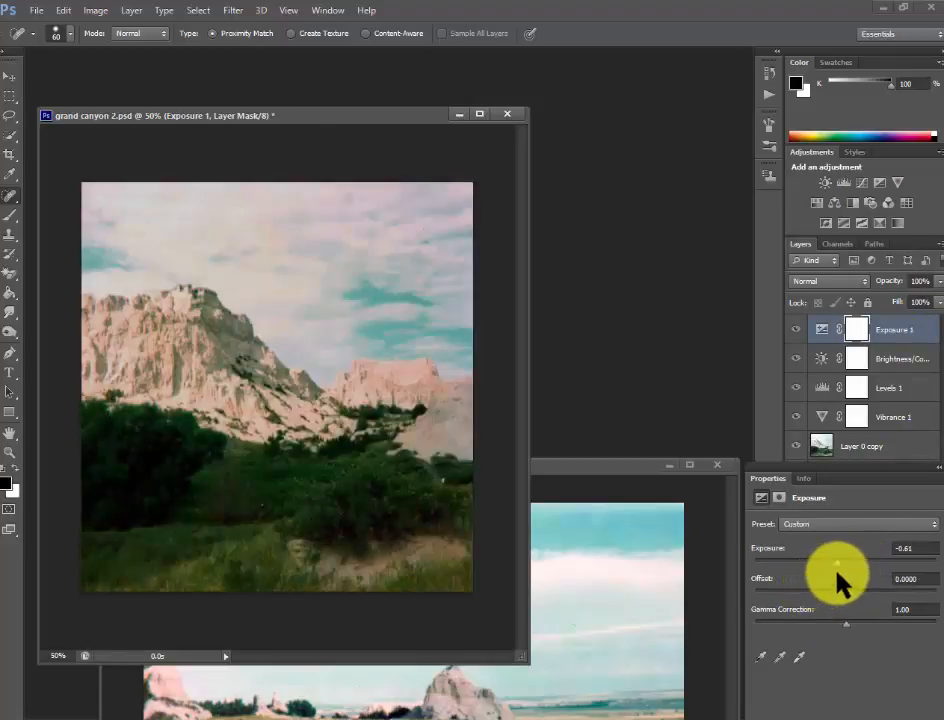
click(914, 336)
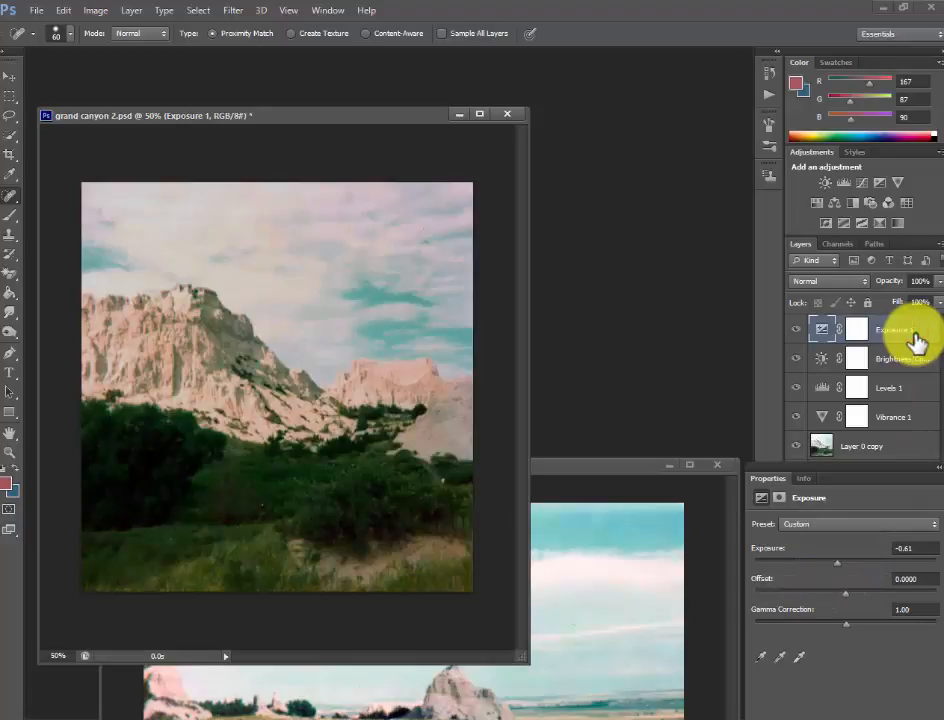
key(Delete)
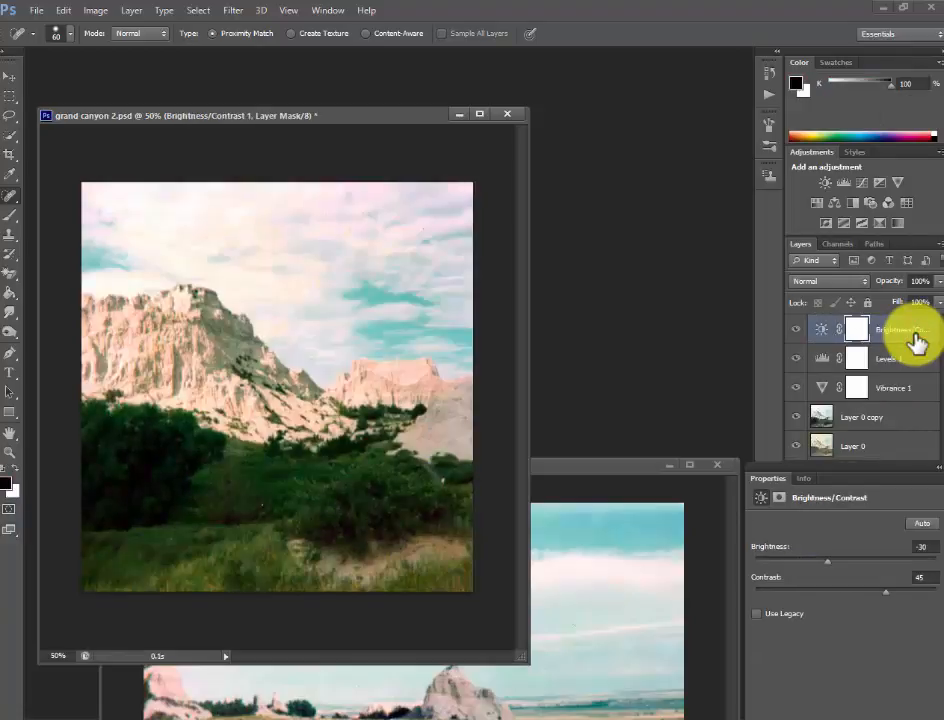
- Add a colorized sepia Hue/Saturation layer (saturation 13, lightness +15) and switch it off
click(818, 203)
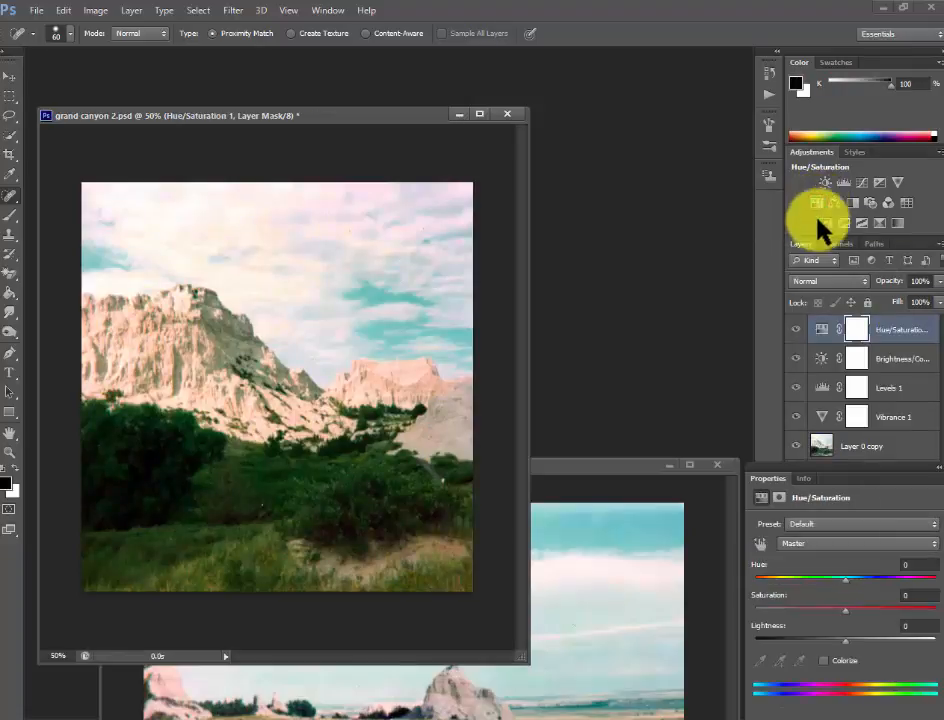
click(829, 662)
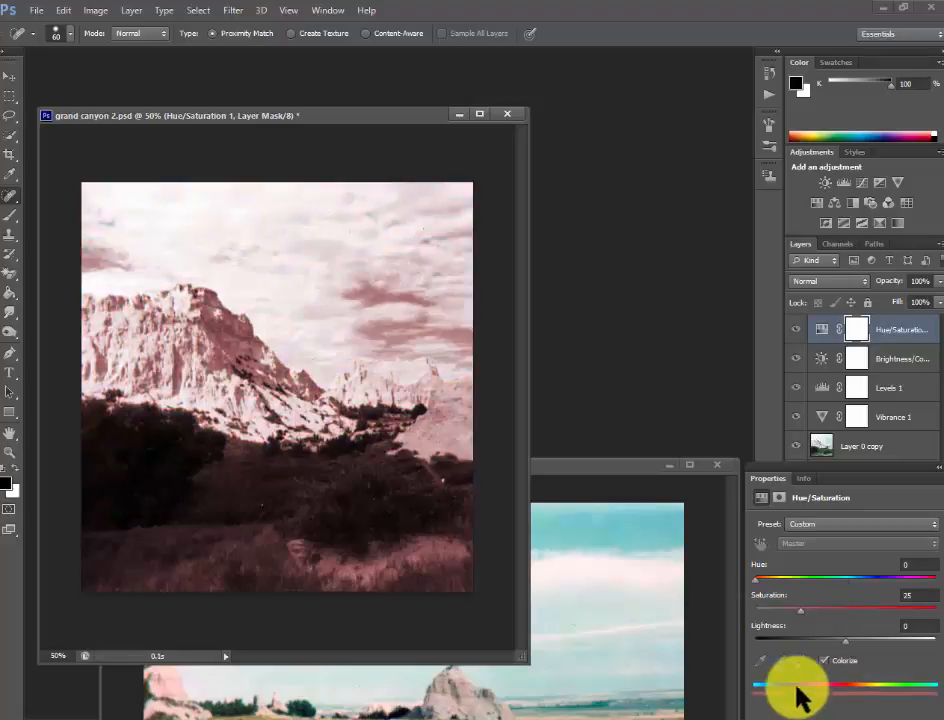
drag(845, 640, 865, 640)
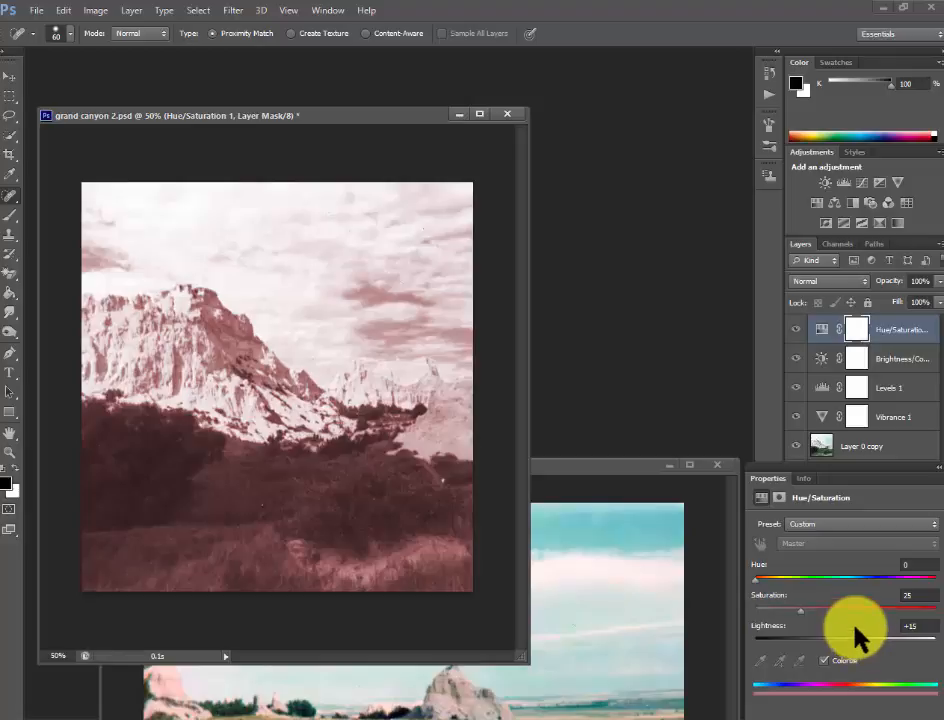
drag(802, 611, 783, 612)
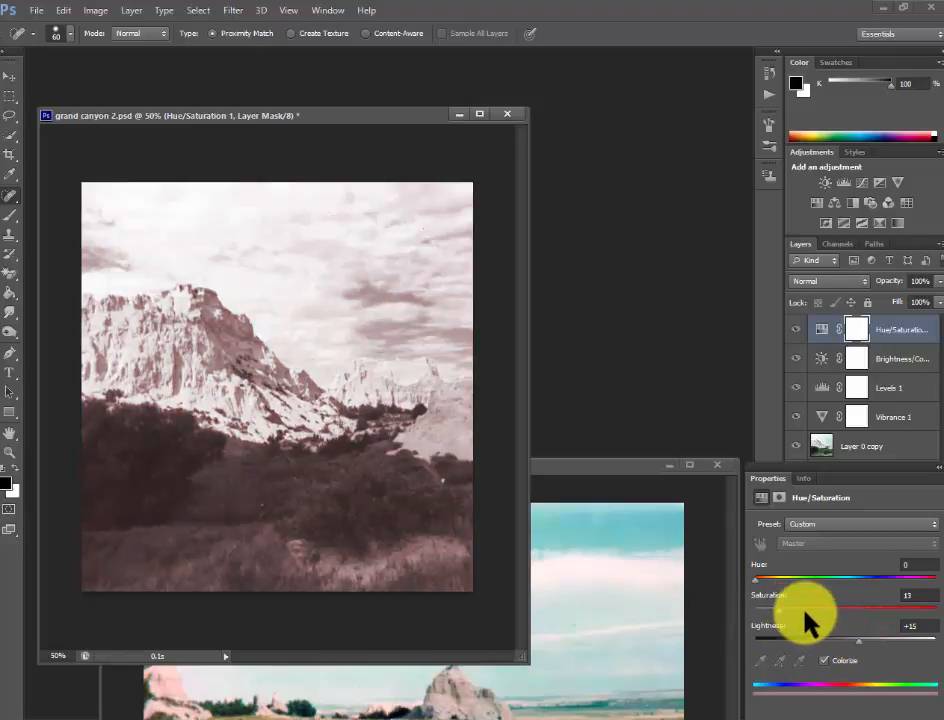
click(795, 330)
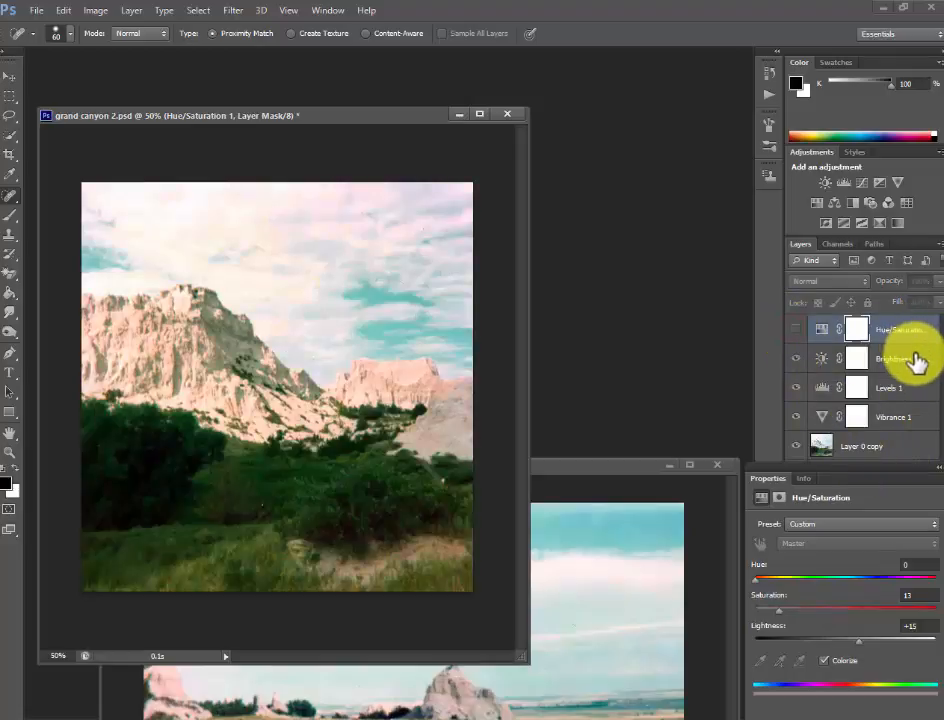
- Add a Color Balance layer with midtones -10 red, +21 green, +27 blue and switch it off
click(834, 203)
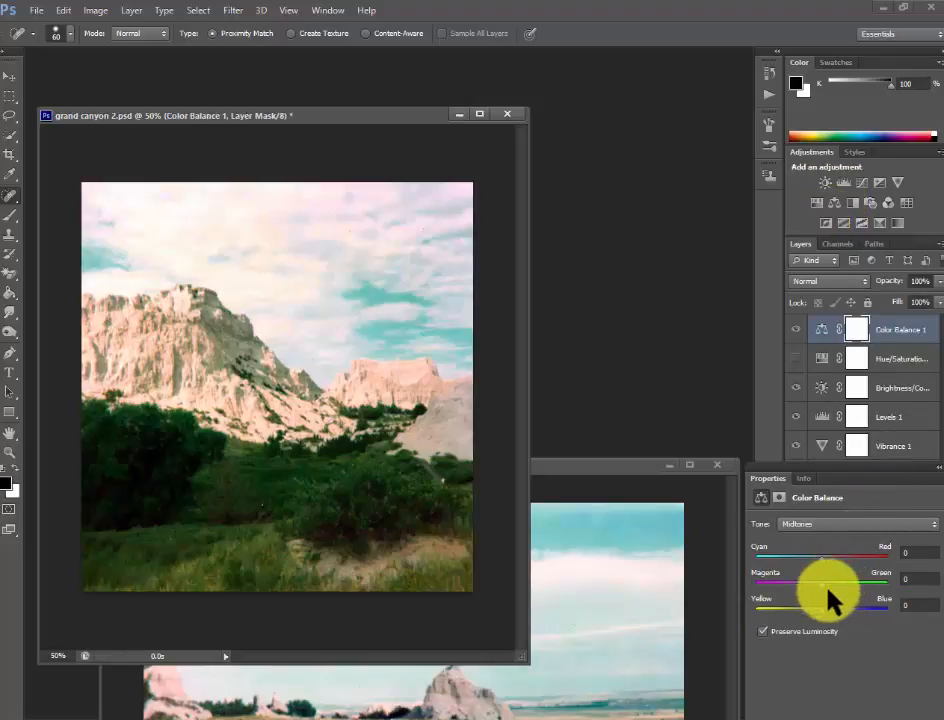
mouse_move(820, 552)
mouse_down()
mouse_move(843, 552)
mouse_move(810, 555)
mouse_move(822, 580)
mouse_move(845, 580)
mouse_move(795, 607)
mouse_move(845, 607)
mouse_up()
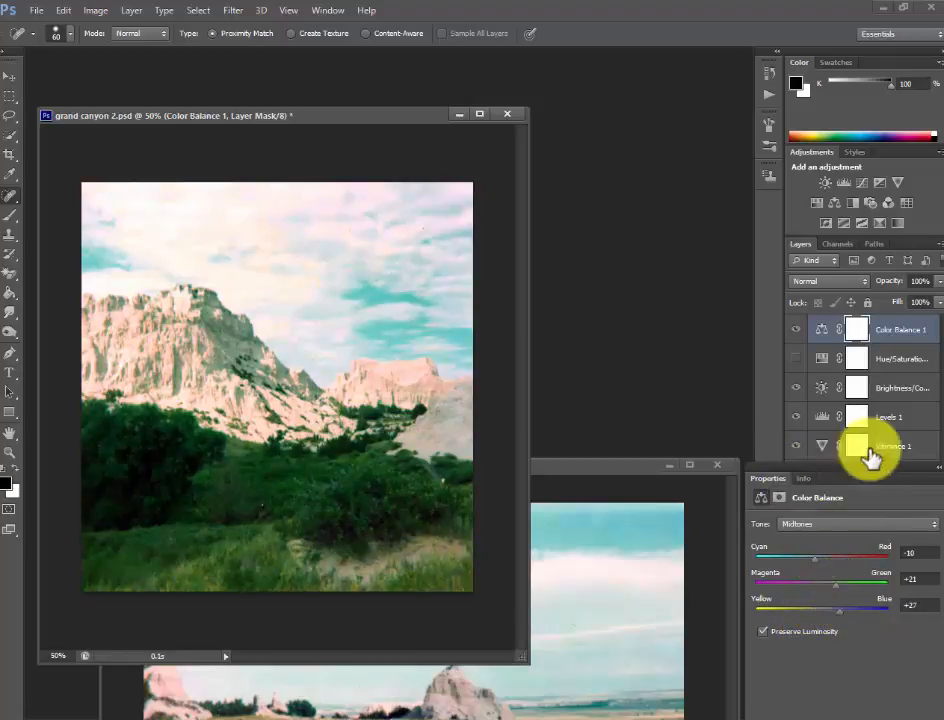
click(796, 330)
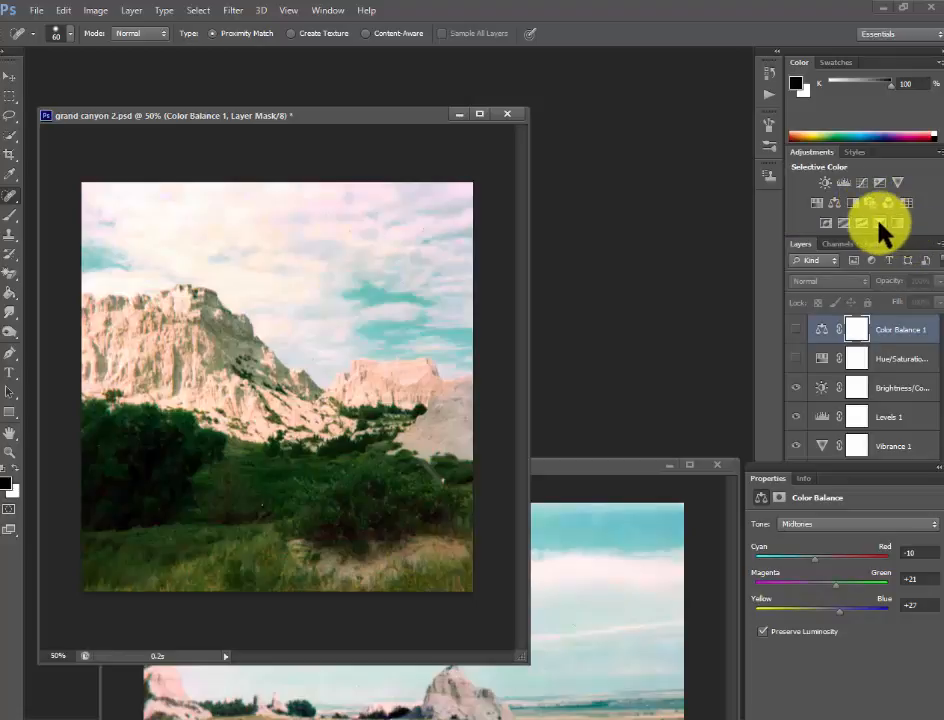
click(882, 228)
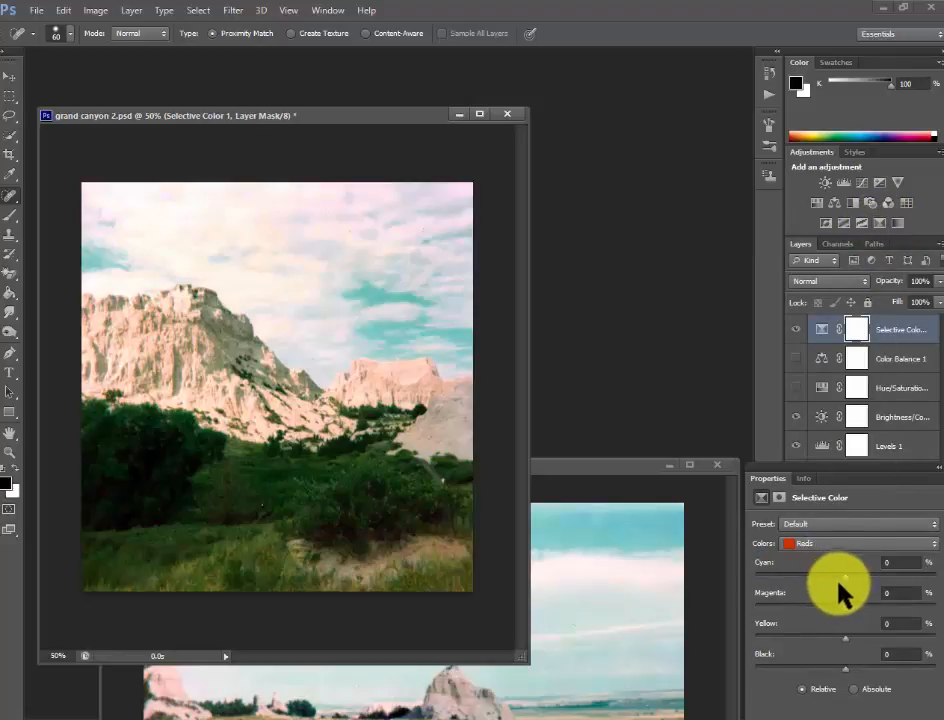
drag(845, 577, 815, 577)
click(815, 543)
click(820, 598)
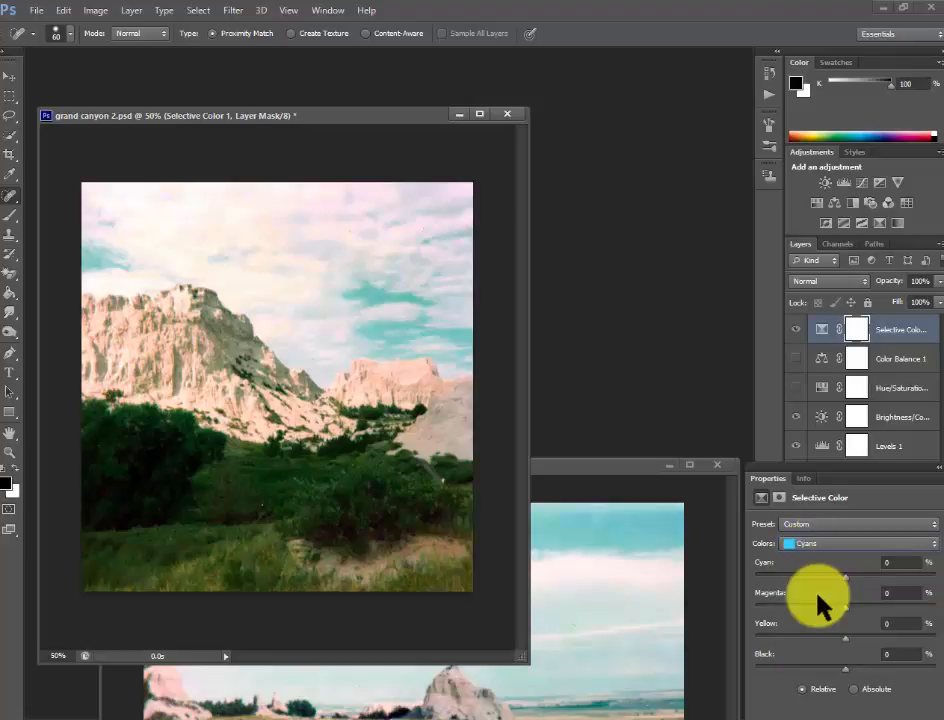
click(897, 332)
key(Delete)
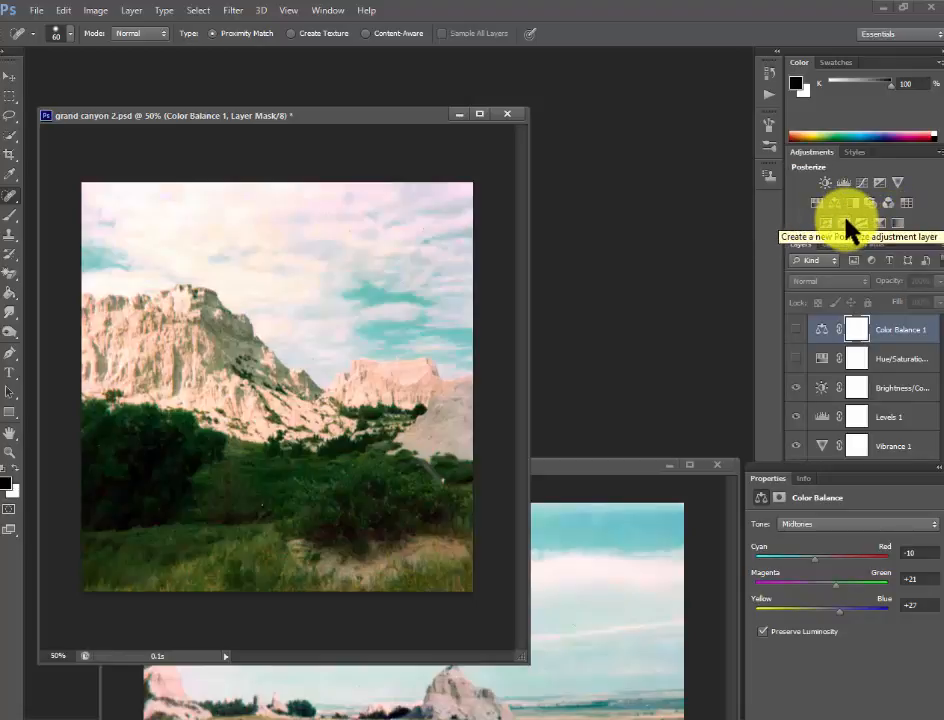
click(848, 224)
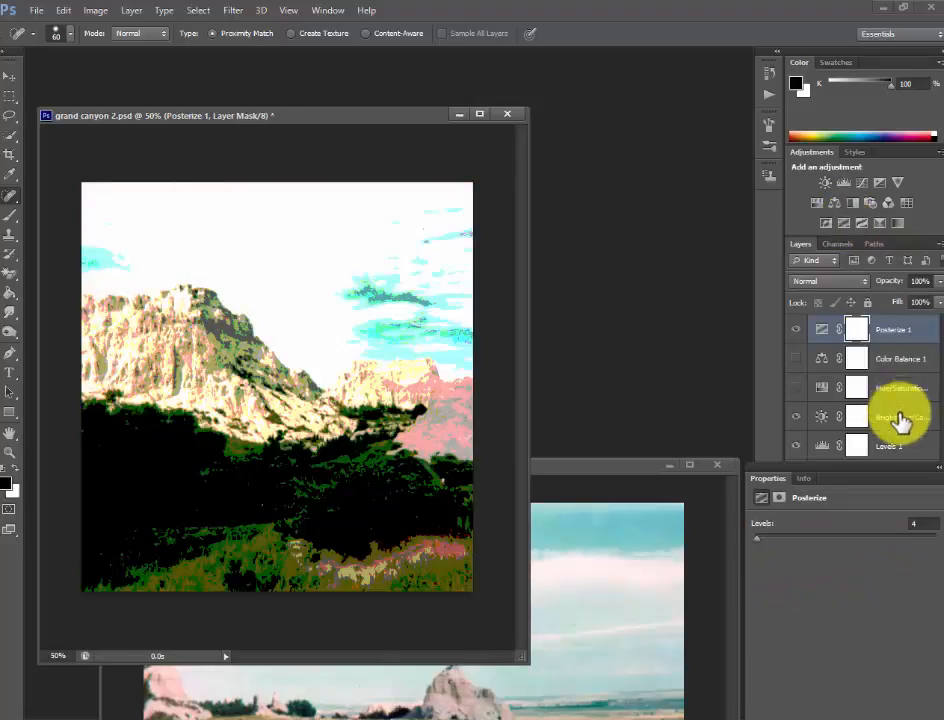
drag(760, 540, 872, 540)
drag(815, 540, 775, 540)
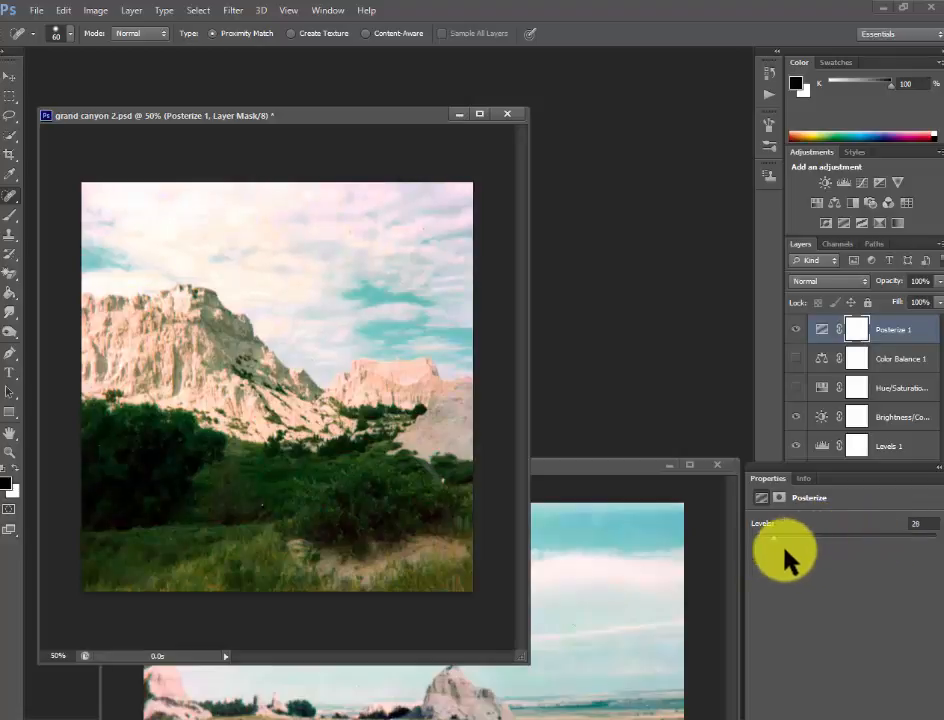
click(796, 329)
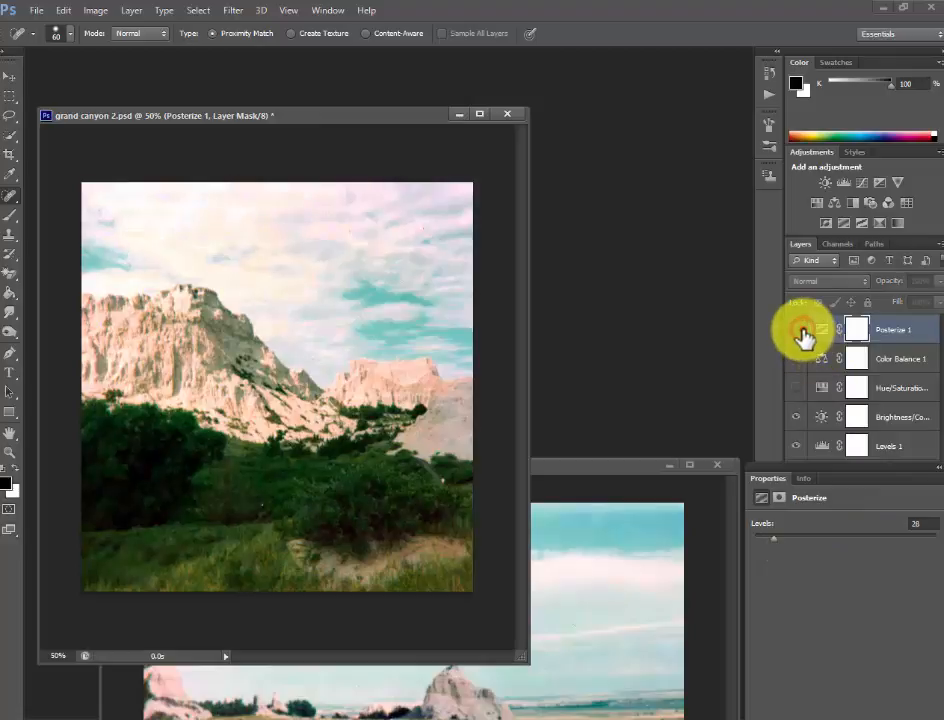
click(796, 329)
click(908, 334)
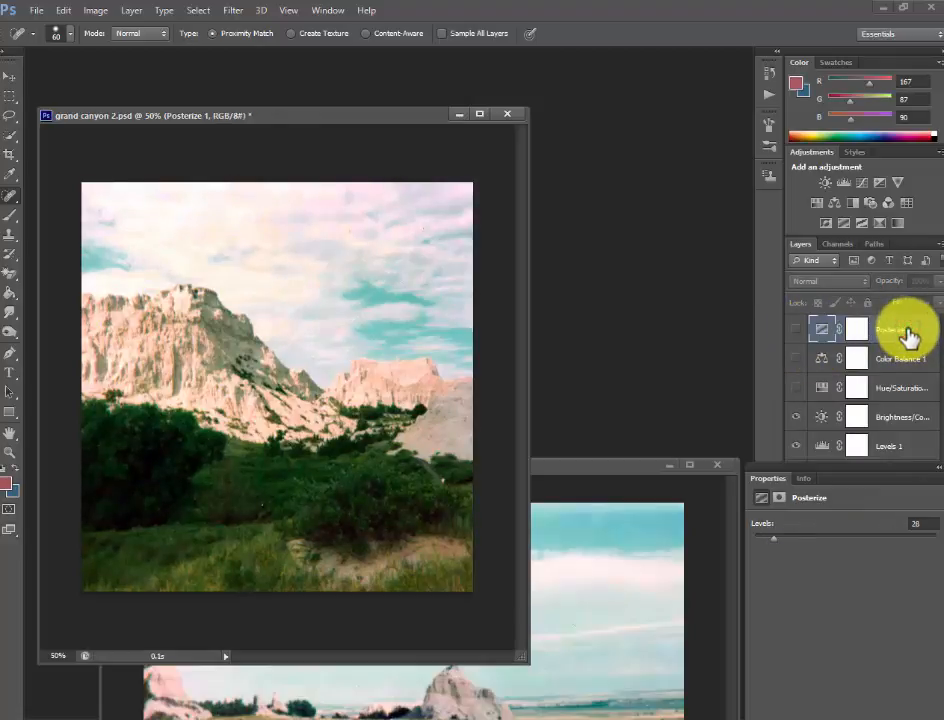
key(Delete)
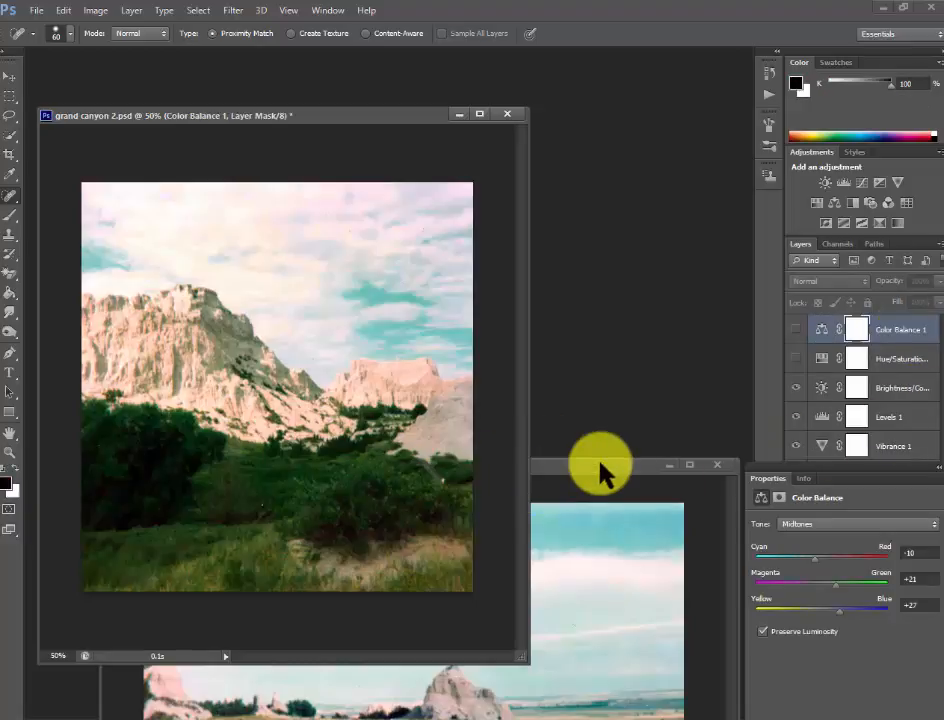
- Bring grand canyon 1 forward and toggle Vibrance 1 and Layer 0 copy off and back on to compare
mouse_move(600, 466)
mouse_down()
mouse_move(775, 450)
mouse_move(610, 115)
mouse_move(624, 113)
mouse_up()
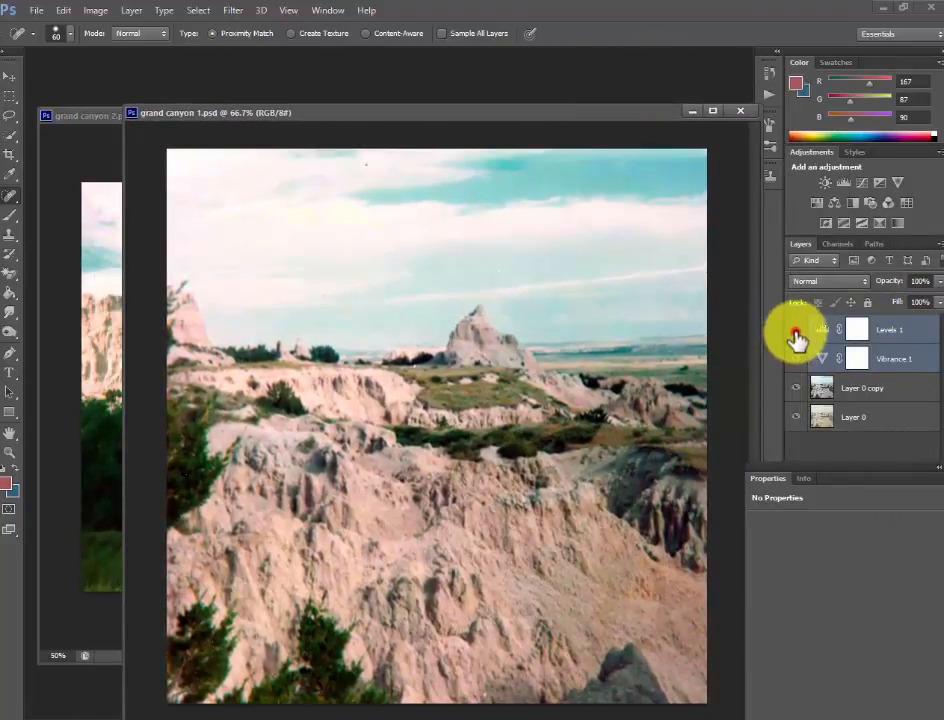
click(796, 358)
click(796, 388)
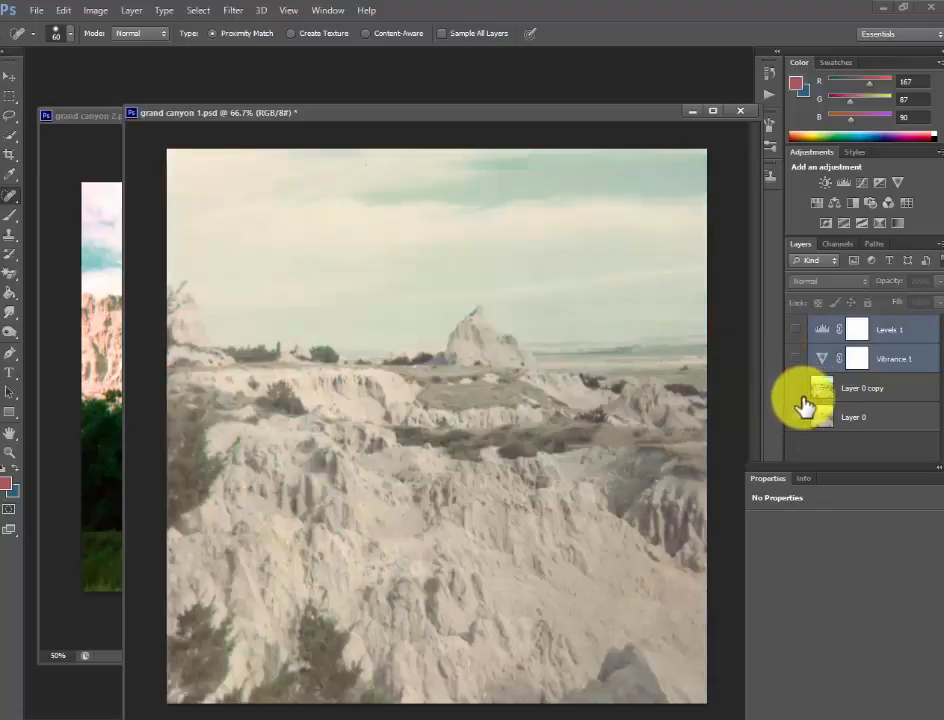
click(796, 388)
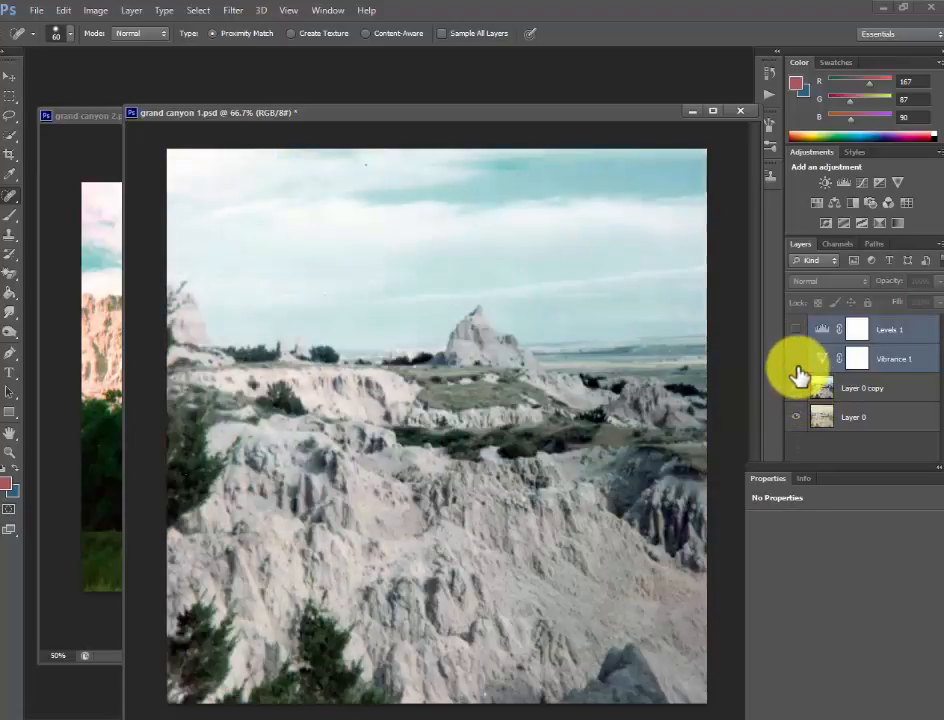
click(796, 358)
- Bring grand canyon 2 back to the front
click(85, 115)
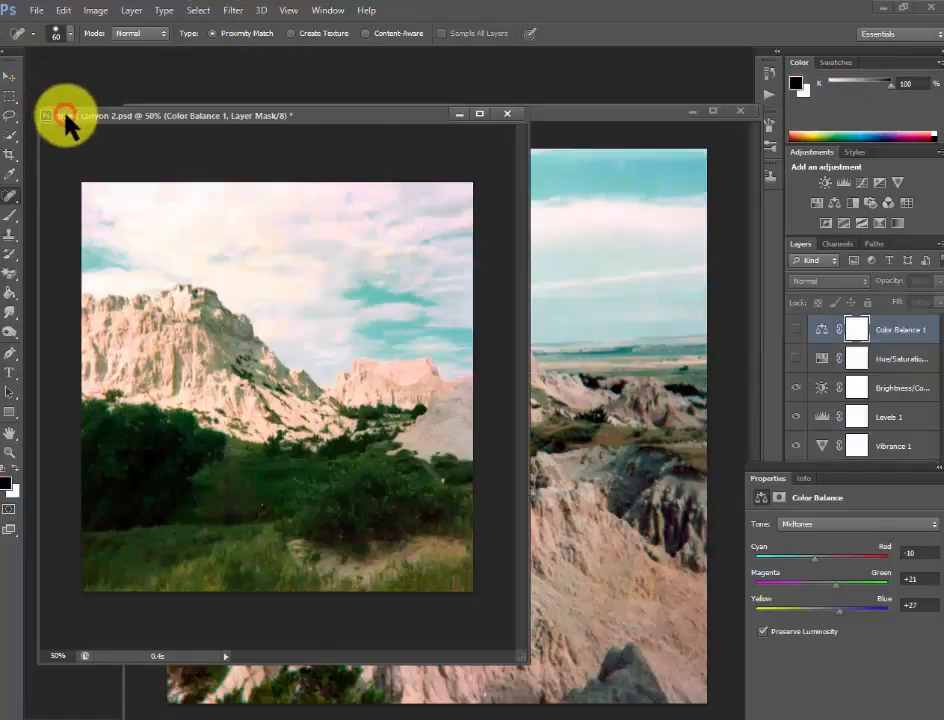